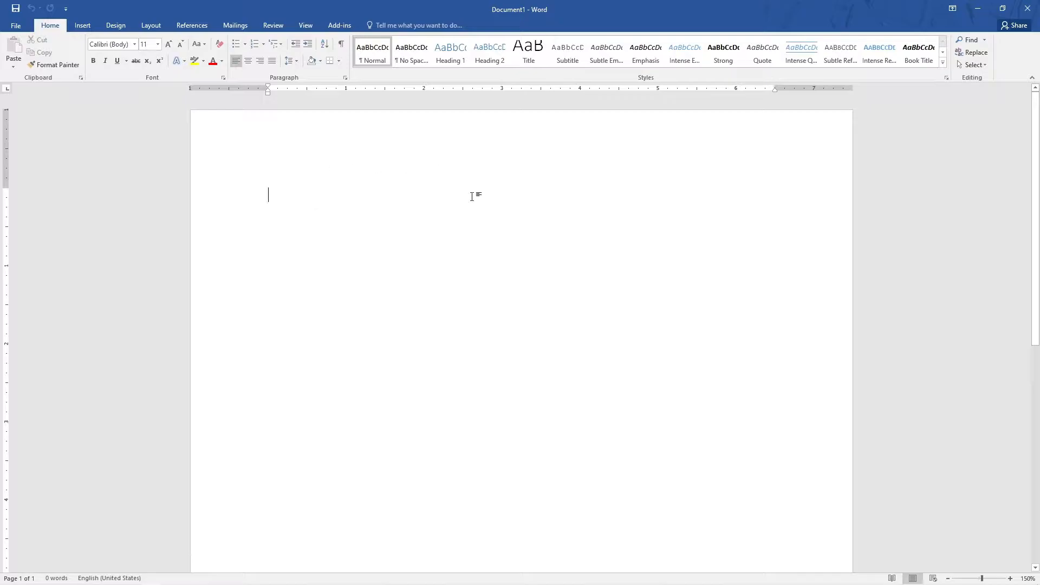
{"action": "scroll", "coordinate": [472, 196], "scroll_direction": "down", "scroll_amount": 5}
{"action": "scroll", "coordinate": [475, 202], "scroll_direction": "up", "scroll_amount": 5}
{"action": "scroll", "coordinate": [399, 232], "scroll_direction": "down", "scroll_amount": 10}
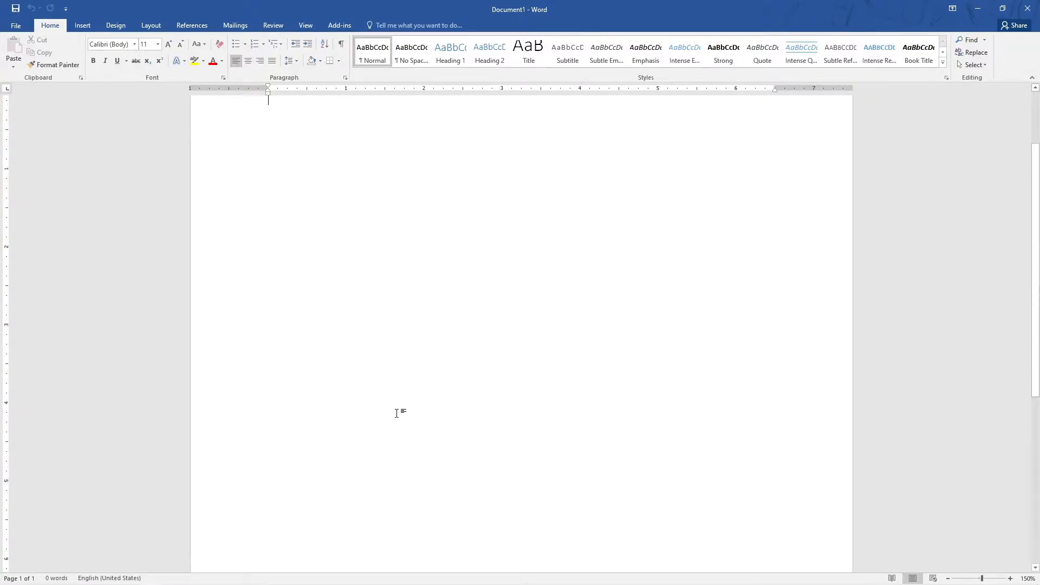
{"action": "scroll", "coordinate": [398, 412], "scroll_direction": "up", "scroll_amount": 10}
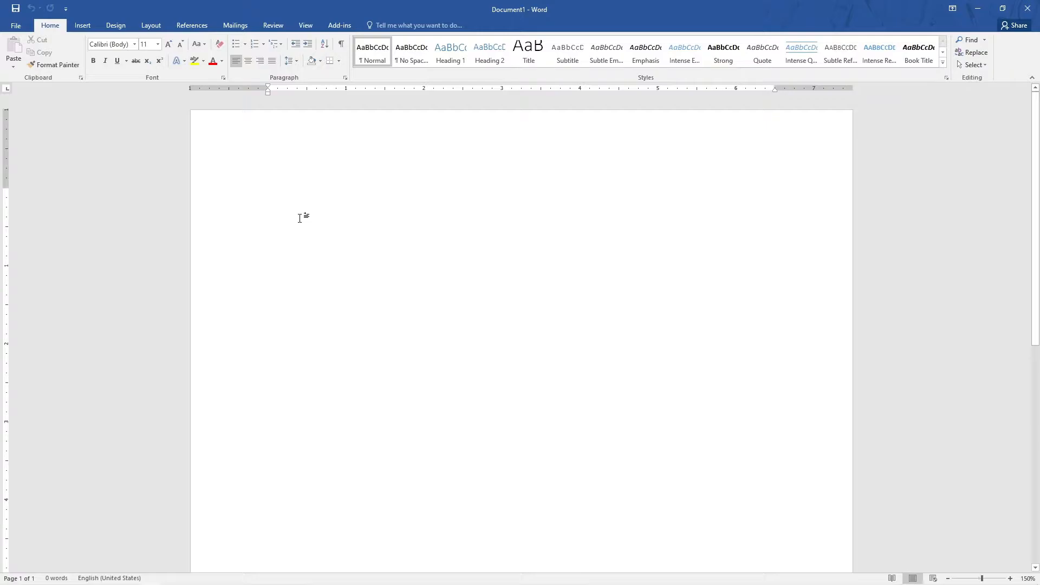
Set the page orientation to Landscape and the paper size to A4 (8.27" x 11.69")
{"action": "left_click", "coordinate": [155, 26]}
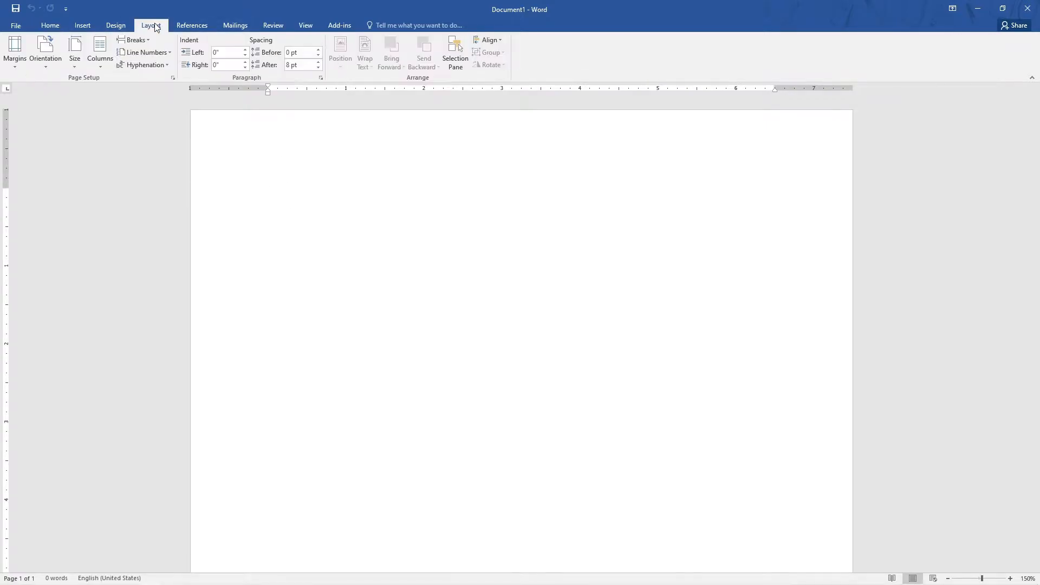
{"action": "left_click", "coordinate": [48, 60]}
{"action": "left_click", "coordinate": [63, 105]}
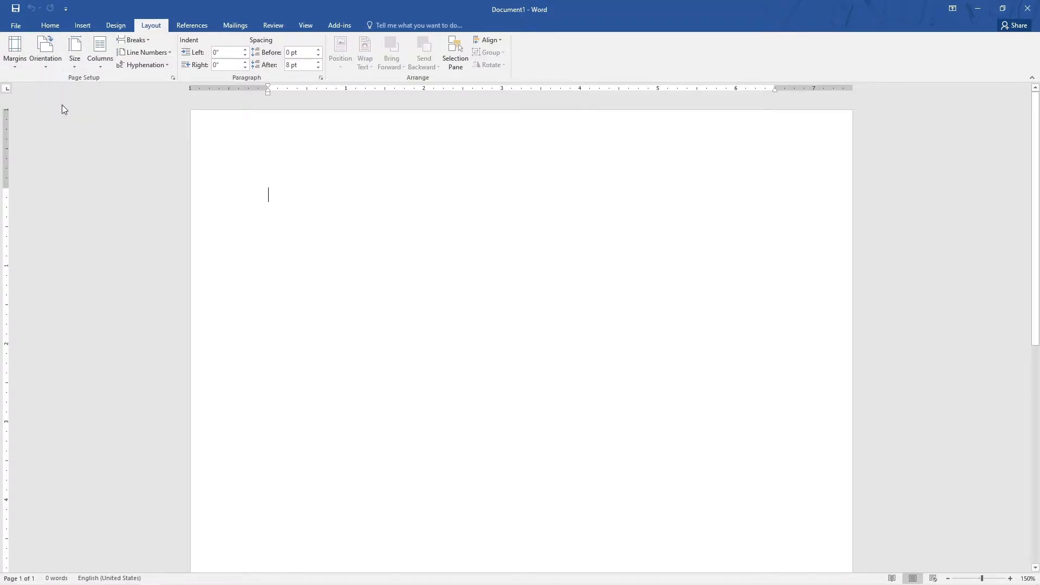
{"action": "left_click", "coordinate": [76, 54]}
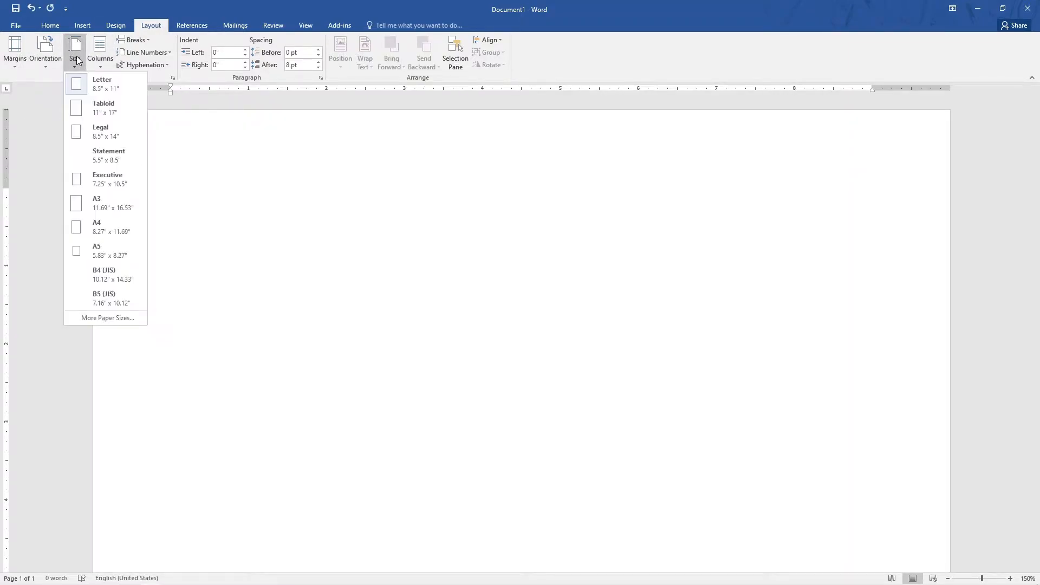
{"action": "left_click", "coordinate": [113, 226]}
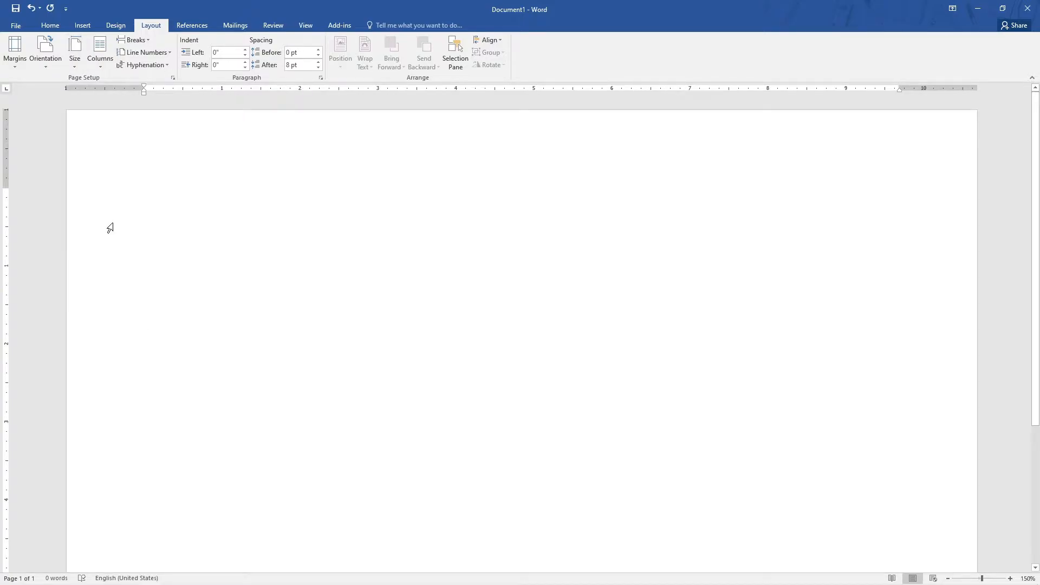
Apply the Narrow margin preset with 0.5" on all sides of the page
{"action": "scroll", "coordinate": [115, 223], "scroll_direction": "down", "scroll_amount": 5}
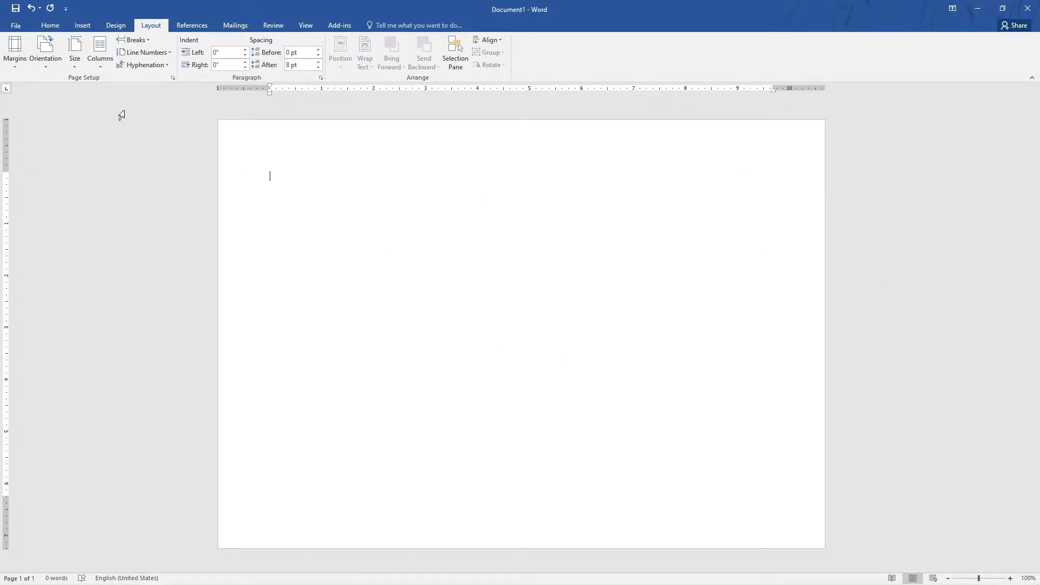
{"action": "left_click", "coordinate": [15, 50]}
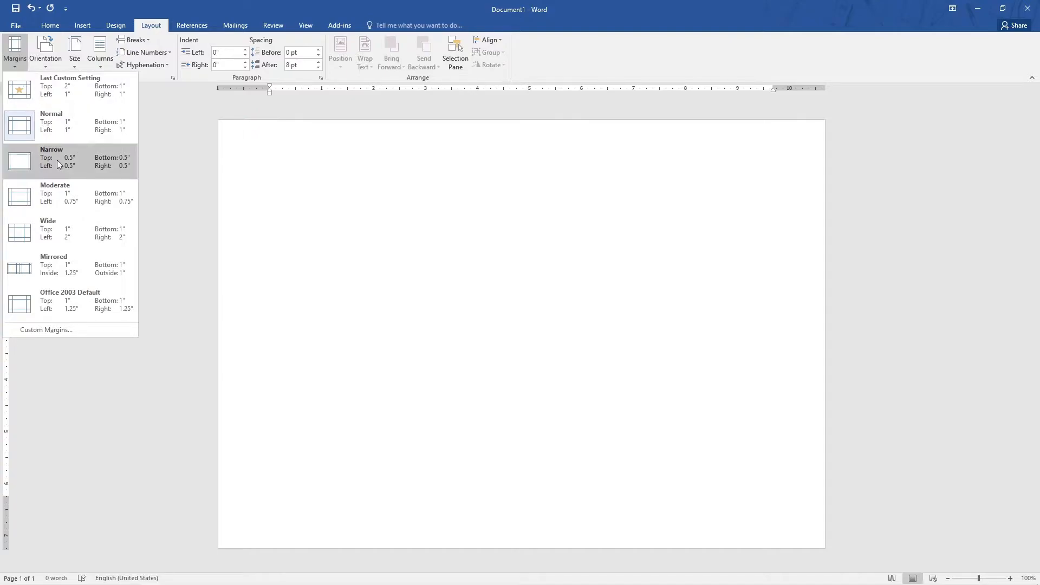
{"action": "left_click", "coordinate": [58, 163]}
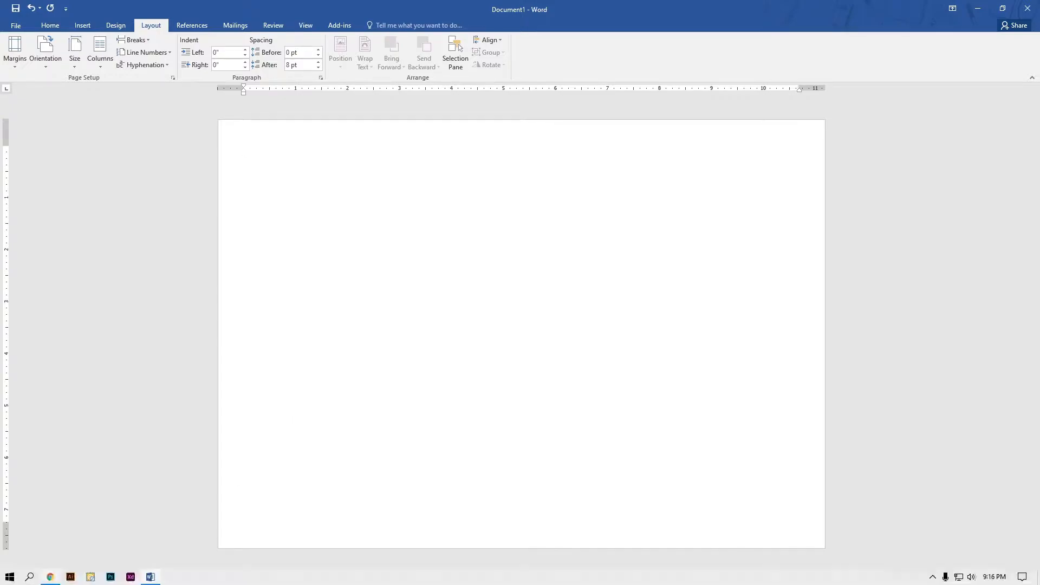
Switch to Chrome and get the address bar ready for a search
{"action": "left_click", "coordinate": [50, 577]}
{"action": "left_click", "coordinate": [251, 32]}
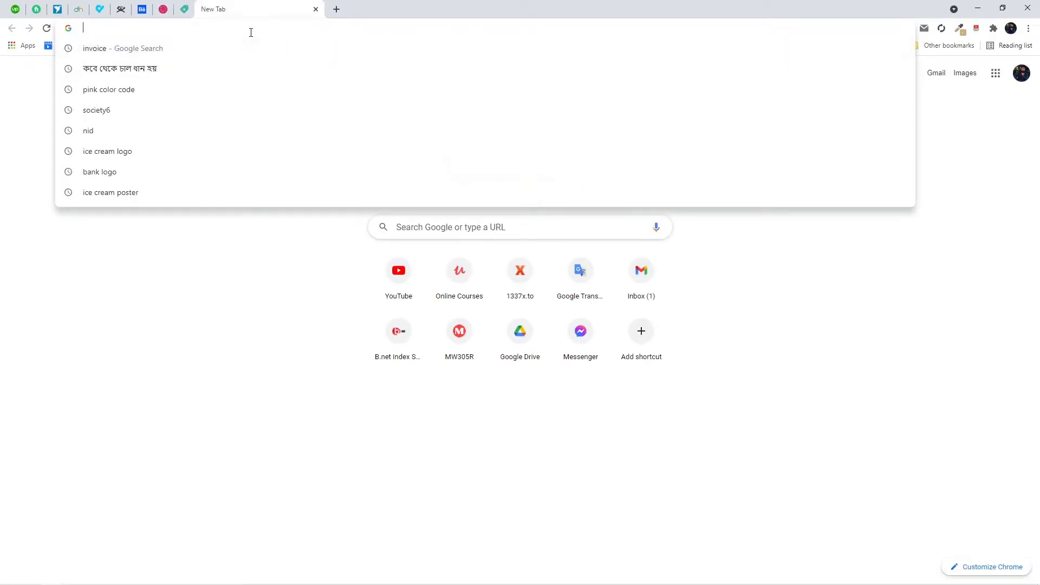
{"action": "type", "text": "banner"}
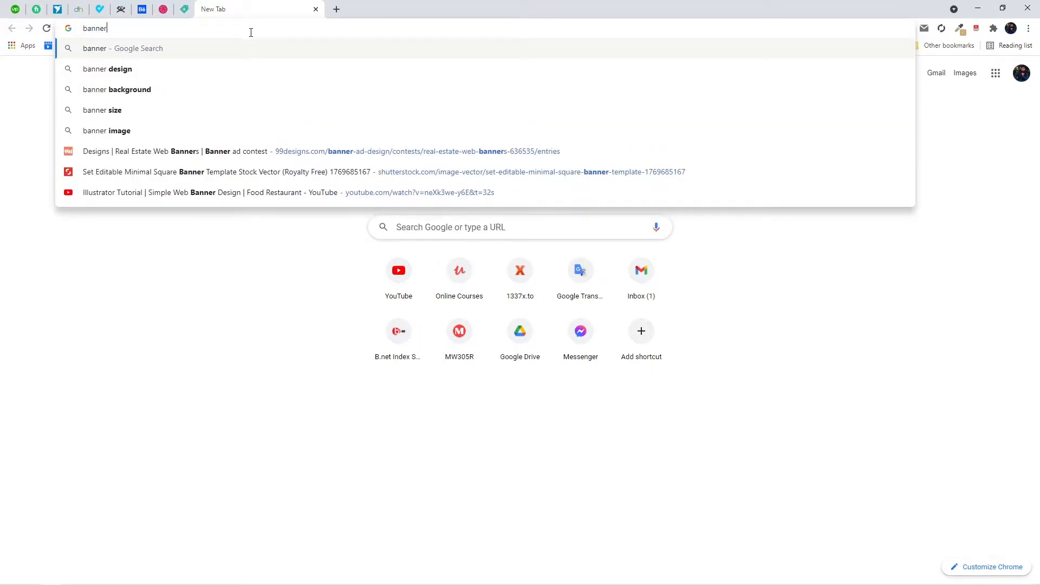
{"action": "key", "text": "BackSpace"}
{"action": "key", "text": "BackSpace"}
{"action": "key", "text": "BackSpace"}
{"action": "key", "text": "BackSpace"}
{"action": "key", "text": "BackSpace"}
{"action": "key", "text": "BackSpace"}
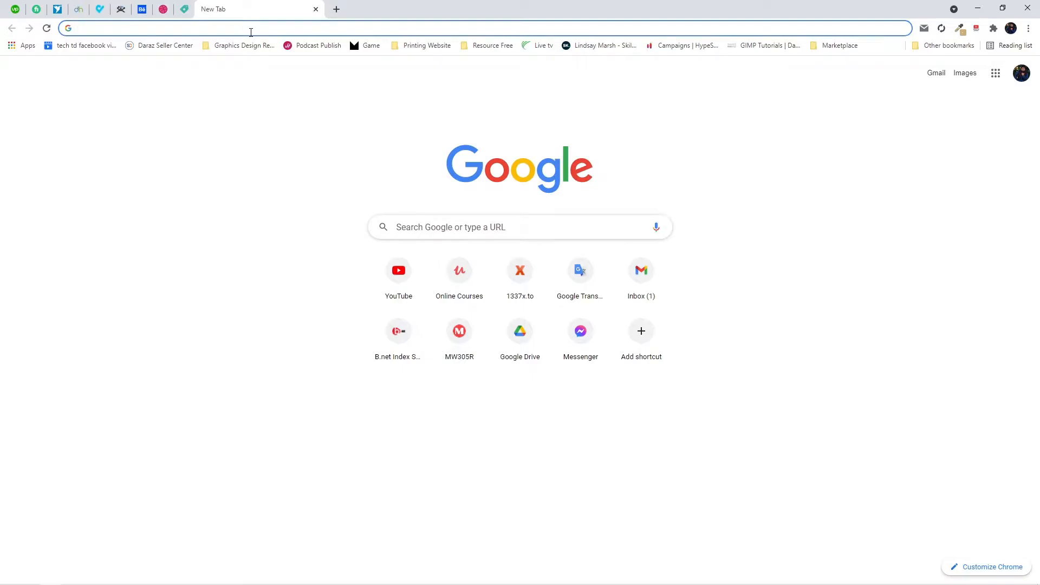
Search Google for "frame png" and show the image results
{"action": "type", "text": "frame png"}
{"action": "key", "text": "Return"}
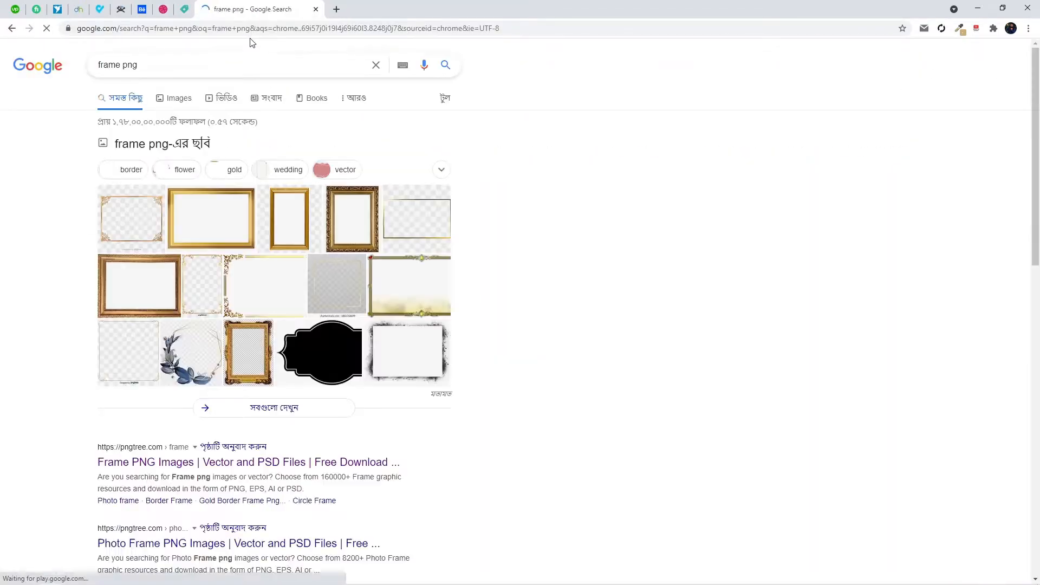
{"action": "left_click", "coordinate": [184, 99]}
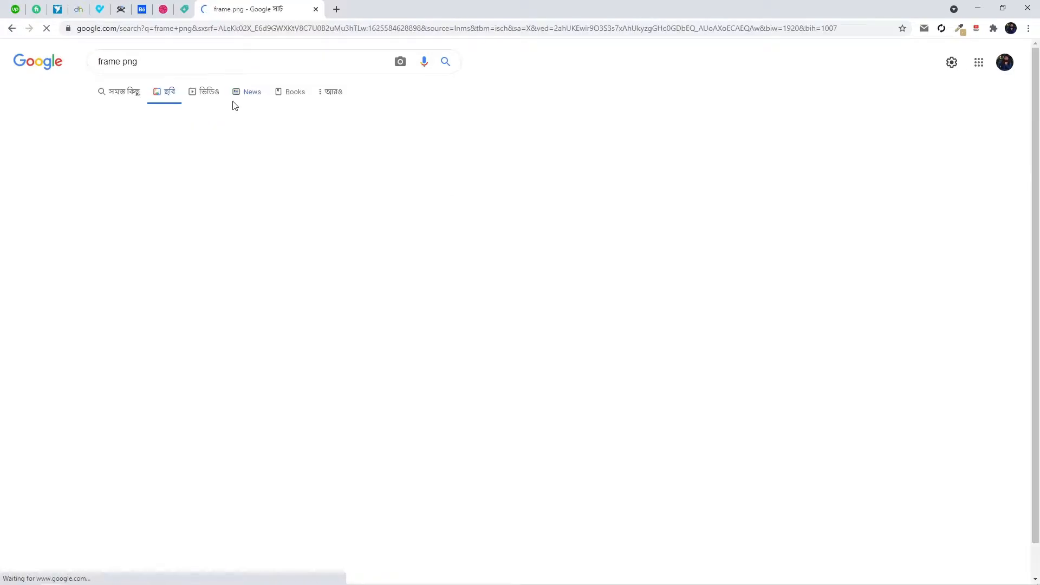
Filter the frame image results by colour to show only transparent images
{"action": "scroll", "coordinate": [404, 190], "scroll_direction": "down", "scroll_amount": 1}
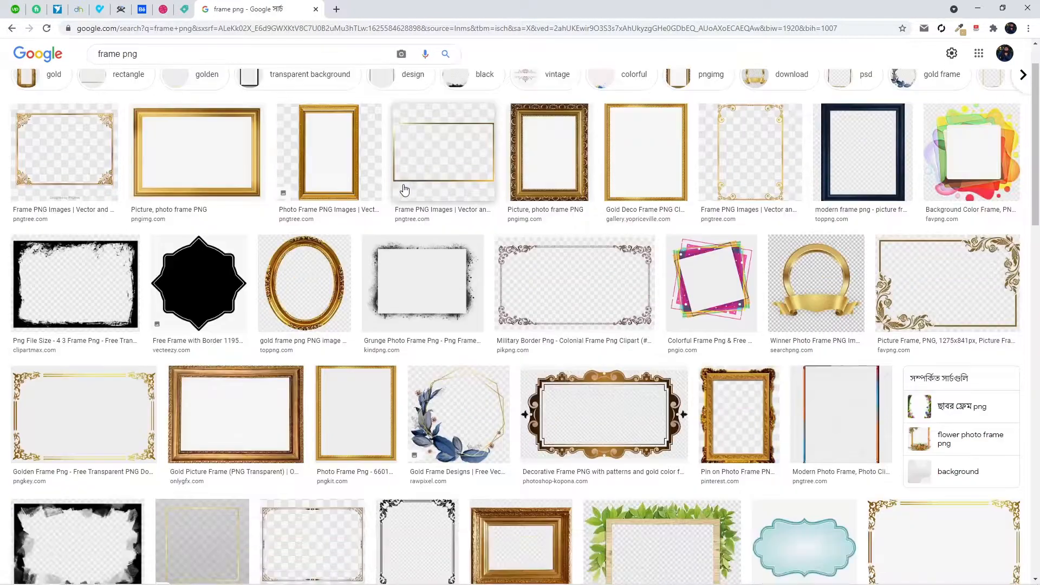
{"action": "scroll", "coordinate": [403, 190], "scroll_direction": "down", "scroll_amount": 3}
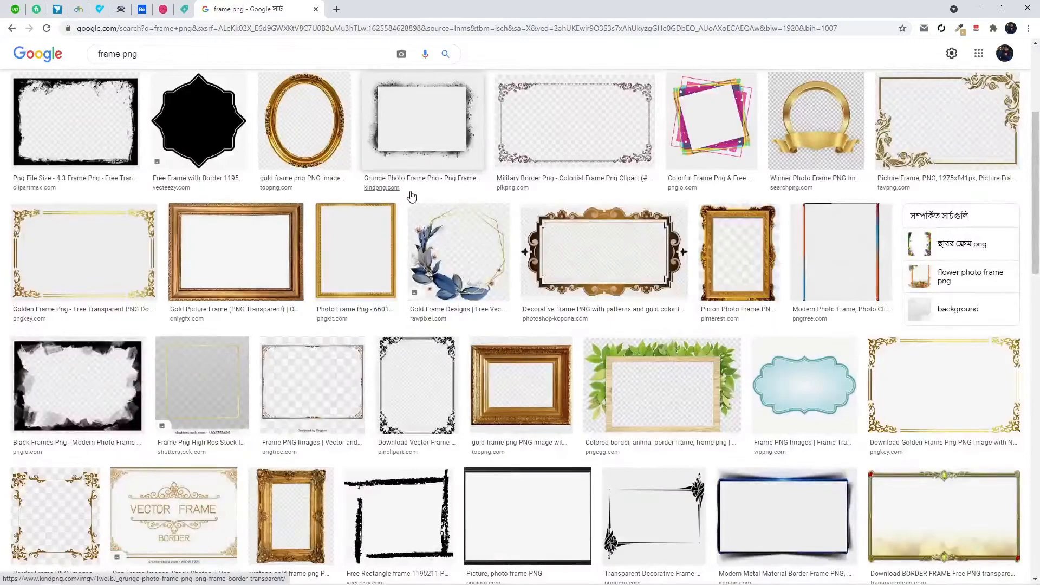
{"action": "scroll", "coordinate": [412, 197], "scroll_direction": "down", "scroll_amount": 3}
{"action": "scroll", "coordinate": [412, 196], "scroll_direction": "up", "scroll_amount": 5}
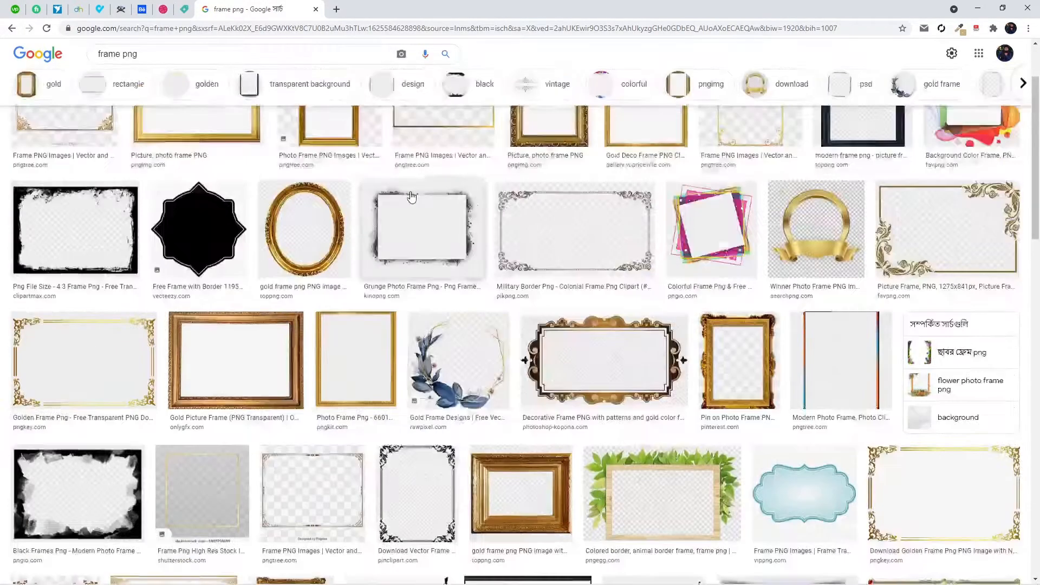
{"action": "scroll", "coordinate": [412, 196], "scroll_direction": "up", "scroll_amount": 3}
{"action": "left_click", "coordinate": [438, 91]}
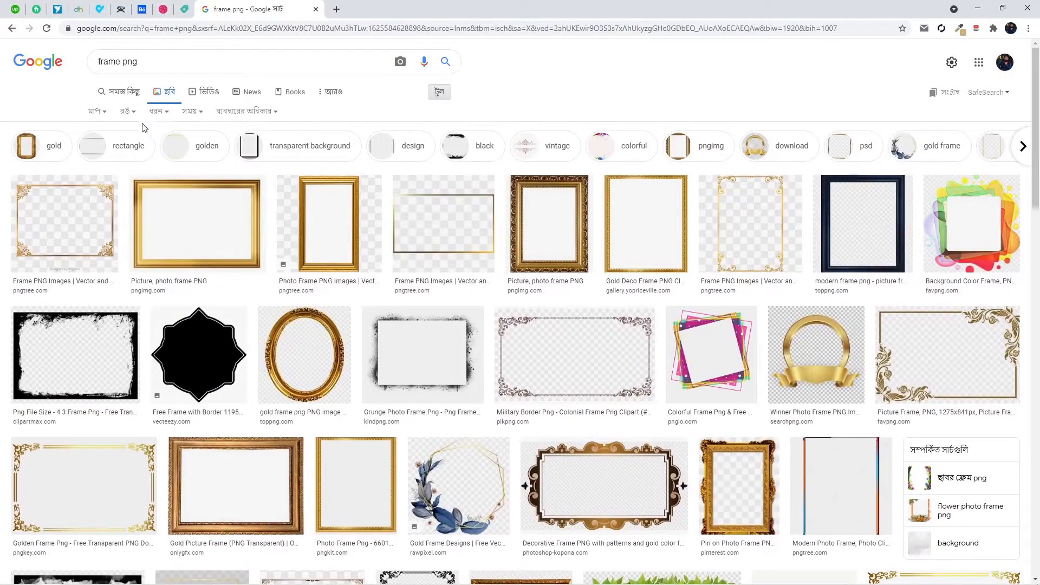
{"action": "left_click", "coordinate": [128, 111]}
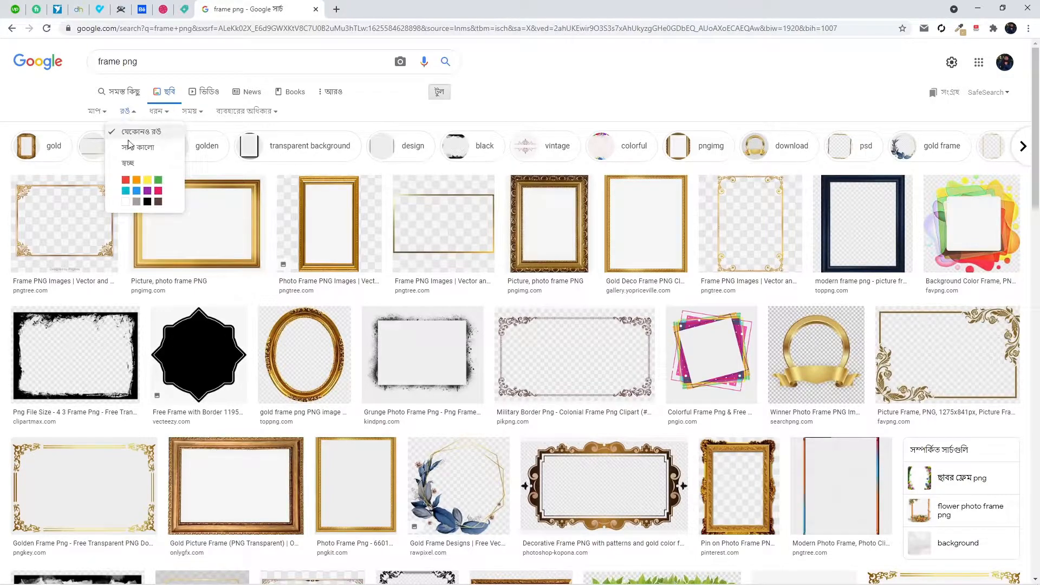
{"action": "left_click", "coordinate": [129, 167]}
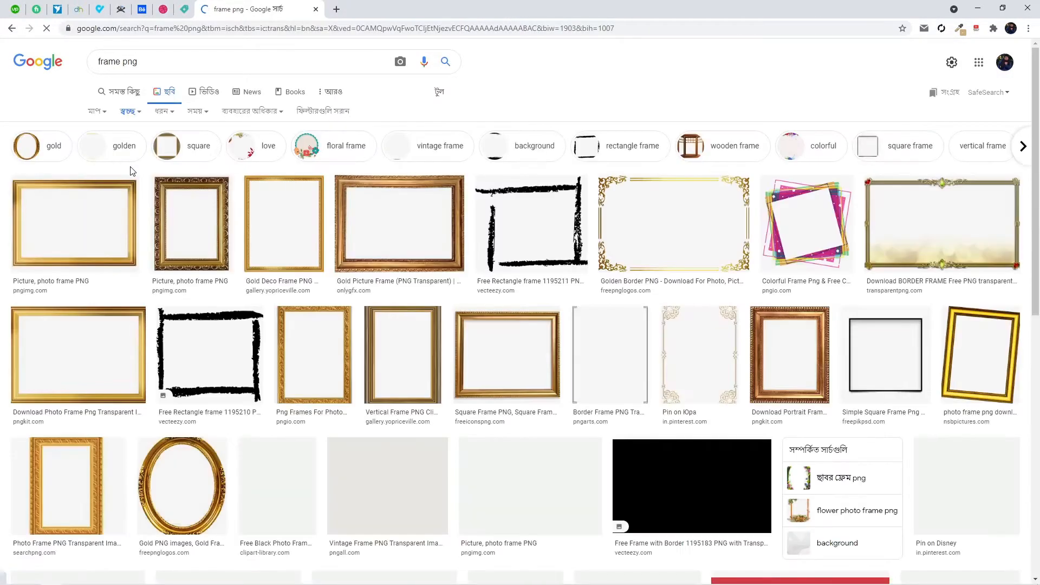
Browse the transparent frame images and preview the vintage scroll frame from nicepng.com
{"action": "scroll", "coordinate": [133, 173], "scroll_direction": "down", "scroll_amount": 5}
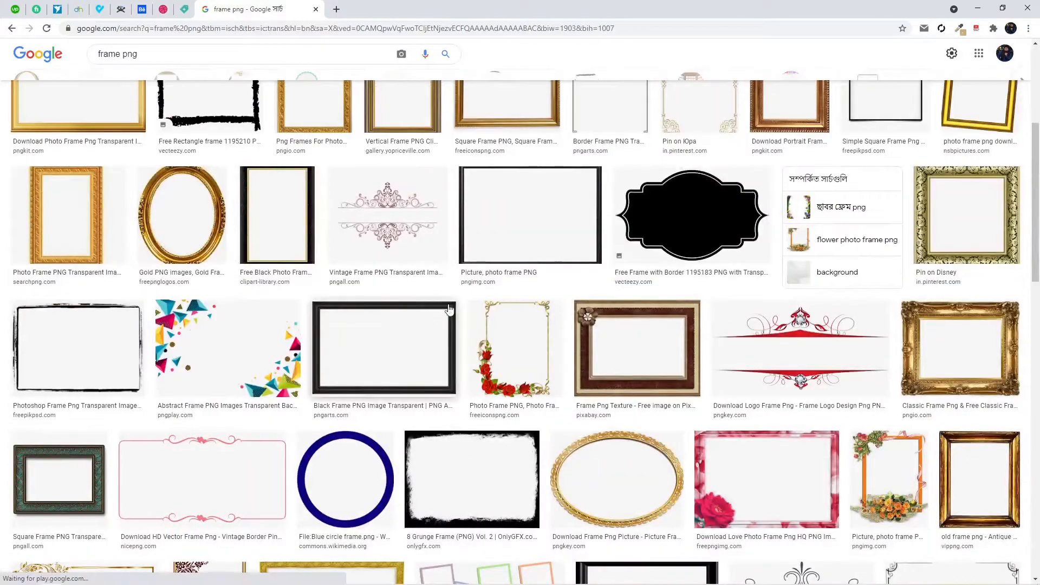
{"action": "scroll", "coordinate": [366, 389], "scroll_direction": "down", "scroll_amount": 1}
{"action": "scroll", "coordinate": [367, 388], "scroll_direction": "down", "scroll_amount": 5}
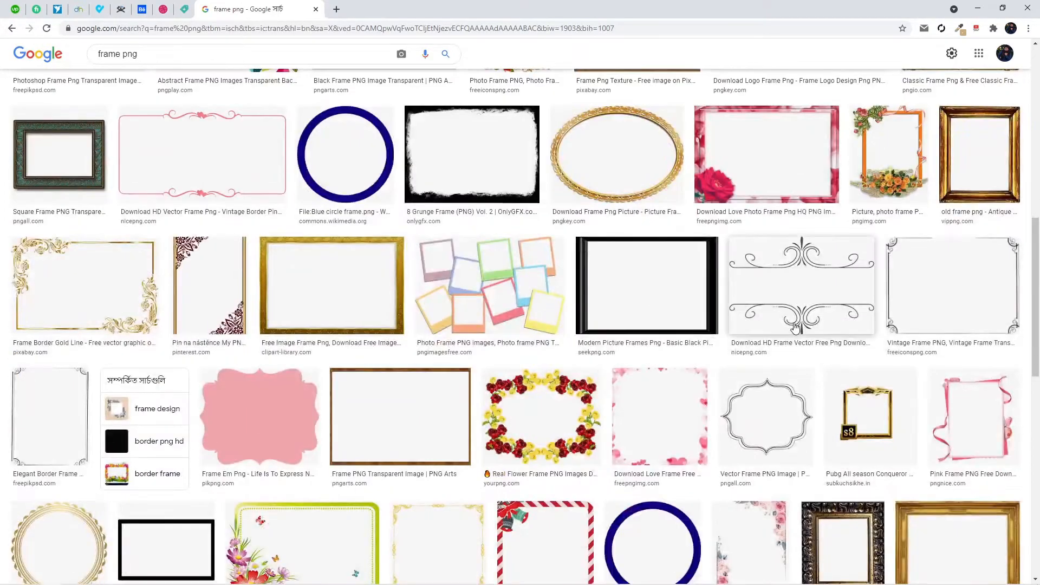
{"action": "left_click", "coordinate": [796, 320]}
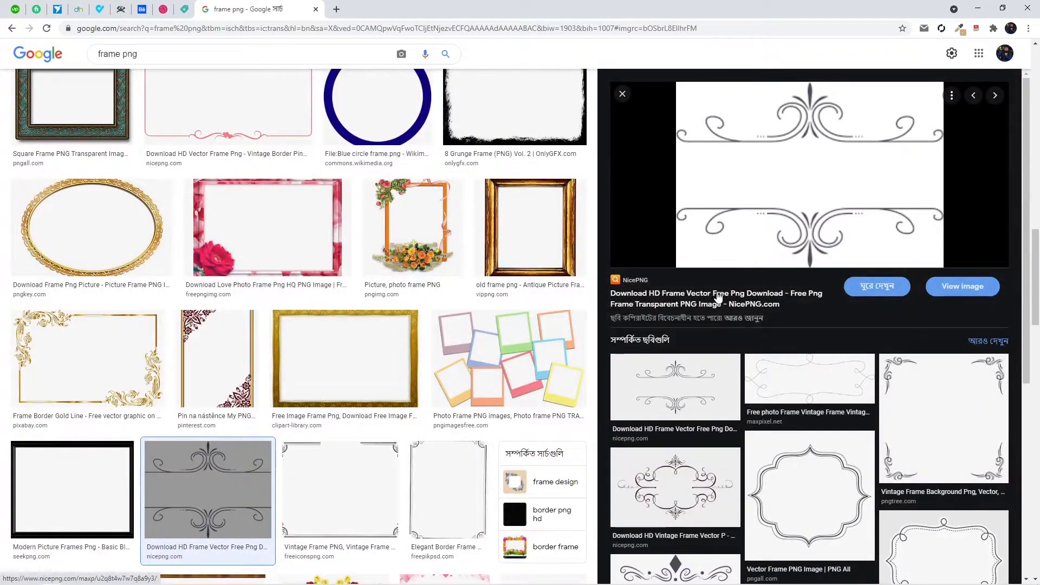
{"action": "scroll", "coordinate": [314, 439], "scroll_direction": "down", "scroll_amount": 7}
{"action": "scroll", "coordinate": [314, 439], "scroll_direction": "down", "scroll_amount": 3}
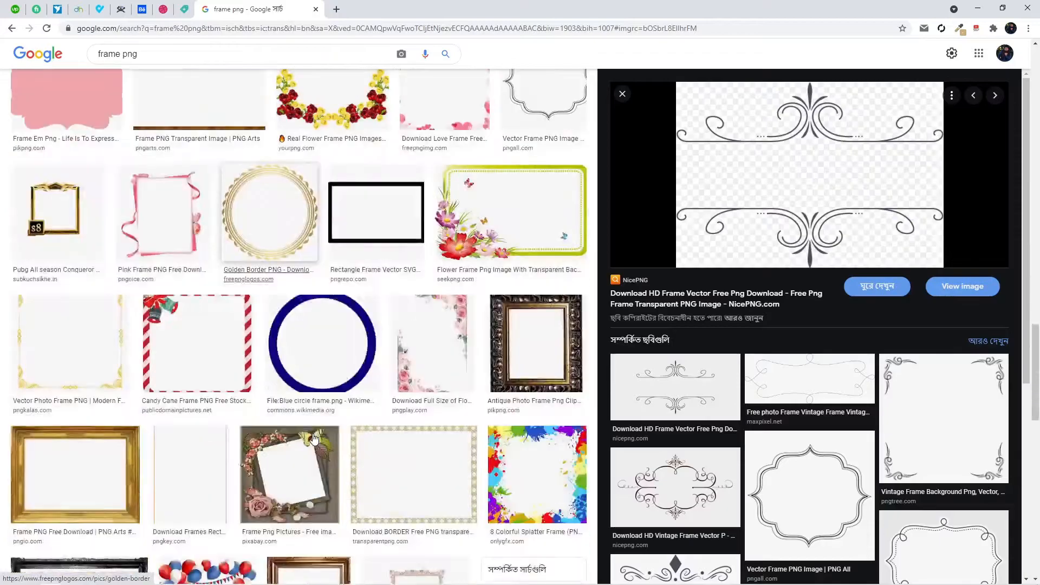
Copy the green flower frame with butterflies from seekpng.com and paste it into the Word document
{"action": "left_click", "coordinate": [500, 256]}
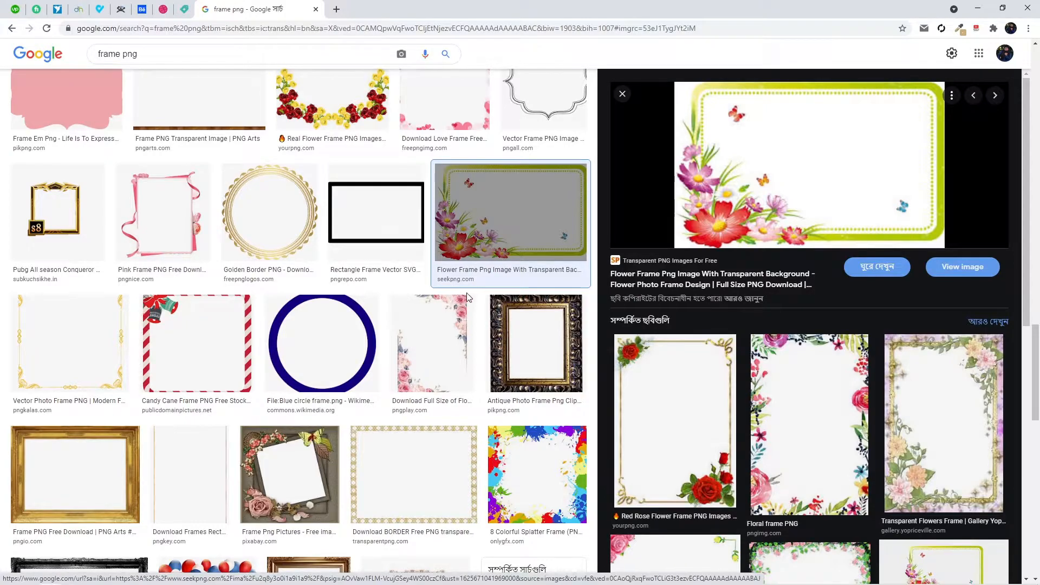
{"action": "scroll", "coordinate": [458, 287], "scroll_direction": "up", "scroll_amount": 3}
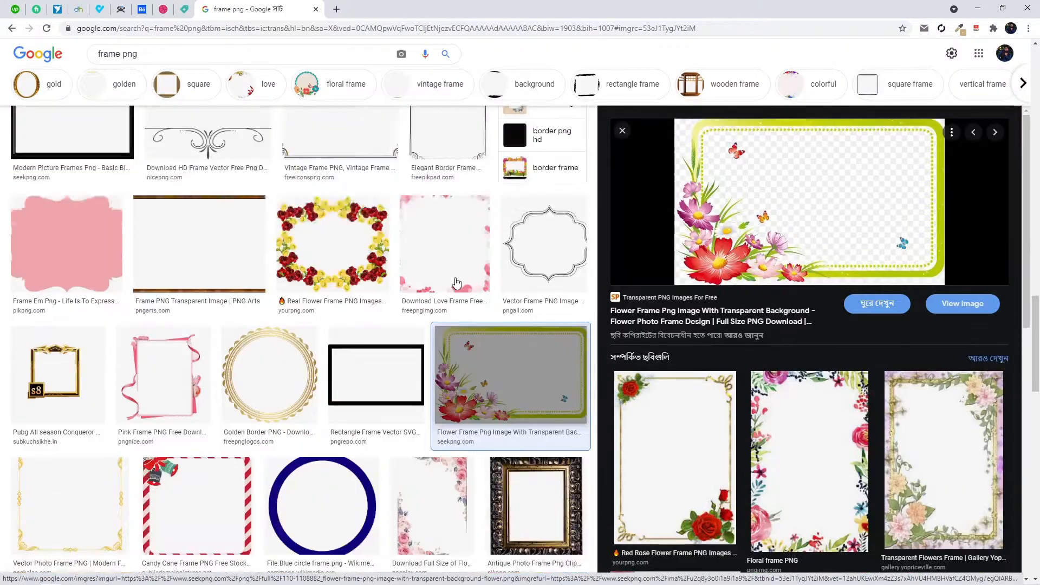
{"action": "right_click", "coordinate": [742, 259]}
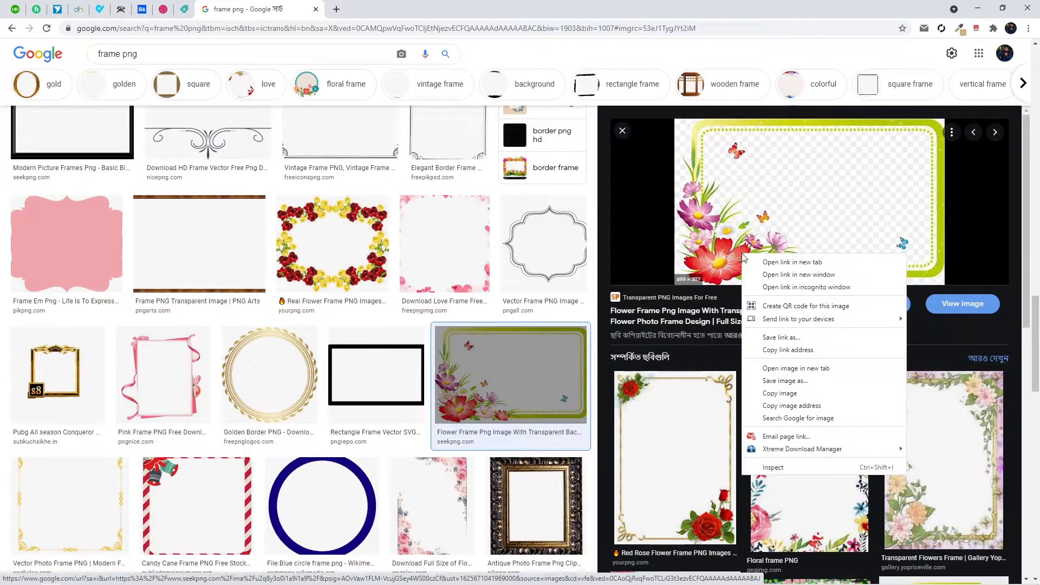
{"action": "left_click", "coordinate": [780, 394]}
{"action": "key", "text": "alt+Tab"}
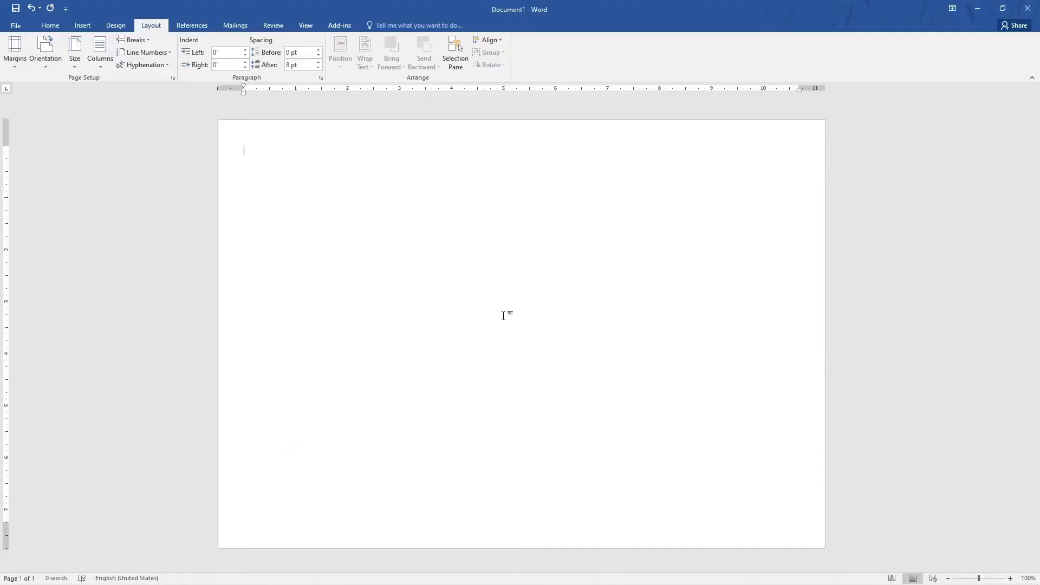
{"action": "key", "text": "ctrl+v"}
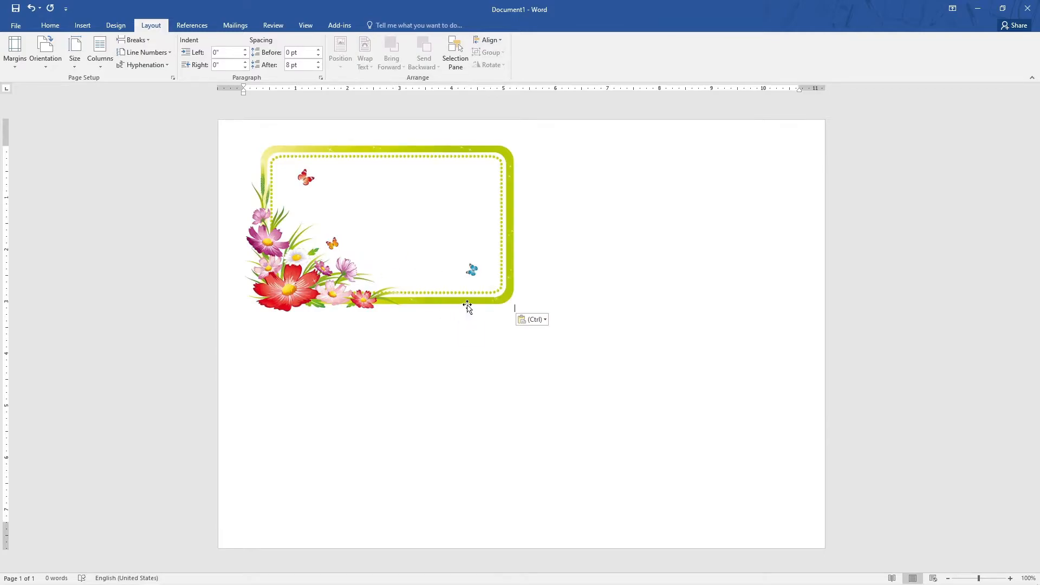
Enlarge the pasted flower frame proportionally to about 11 inches wide so it spans the page
{"action": "left_click", "coordinate": [467, 307]}
{"action": "left_click_drag", "start_coordinate": [516, 312], "coordinate": [814, 499]}
{"action": "left_click_drag", "start_coordinate": [397, 430], "coordinate": [361, 455]}
{"action": "left_click_drag", "start_coordinate": [365, 416], "coordinate": [332, 444]}
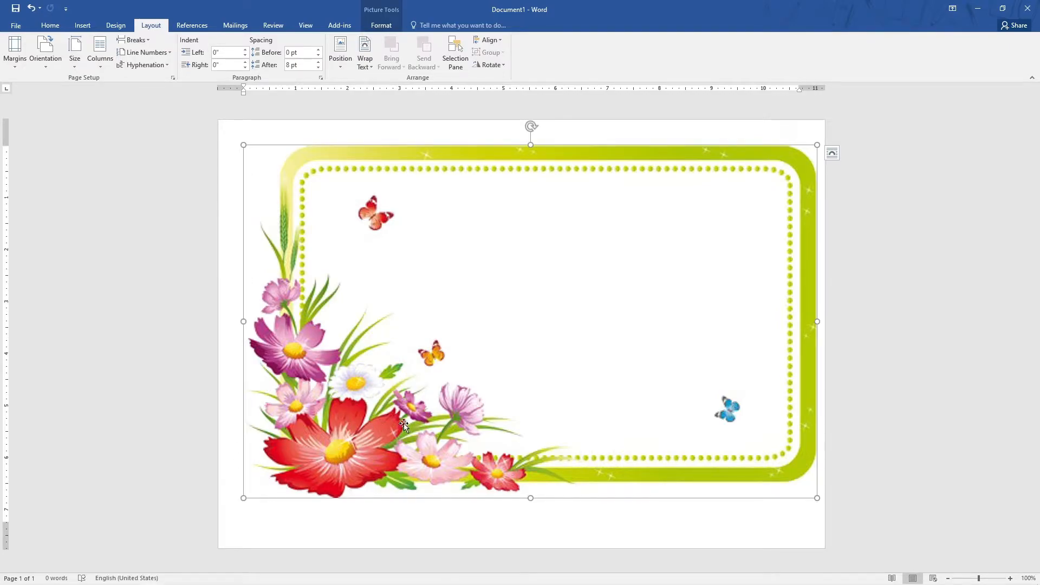
Set the flower frame's text wrapping to Behind Text and move it toward the lower part of the page
{"action": "right_click", "coordinate": [382, 414]}
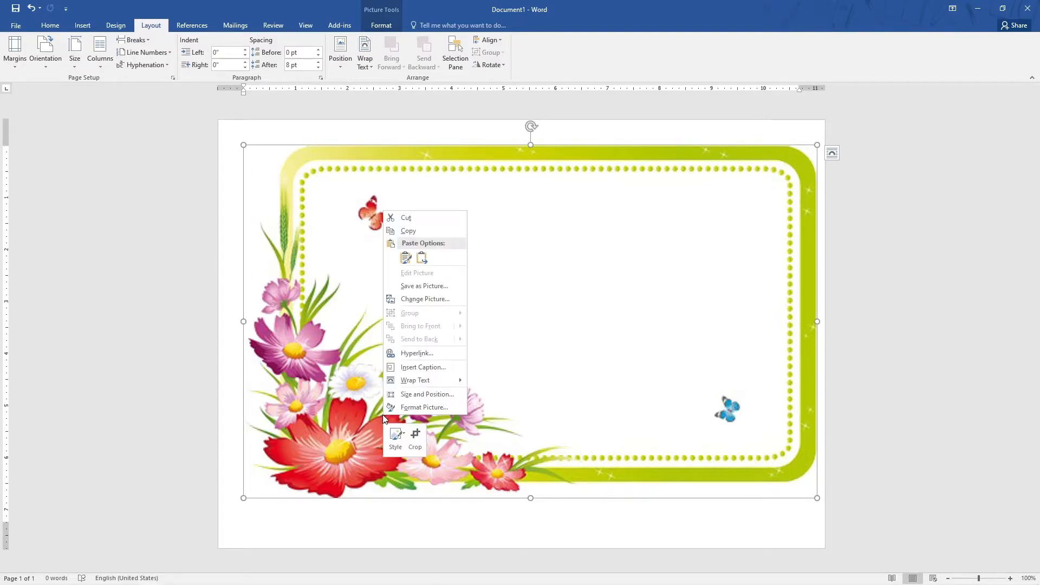
{"action": "mouse_move", "coordinate": [410, 383]}
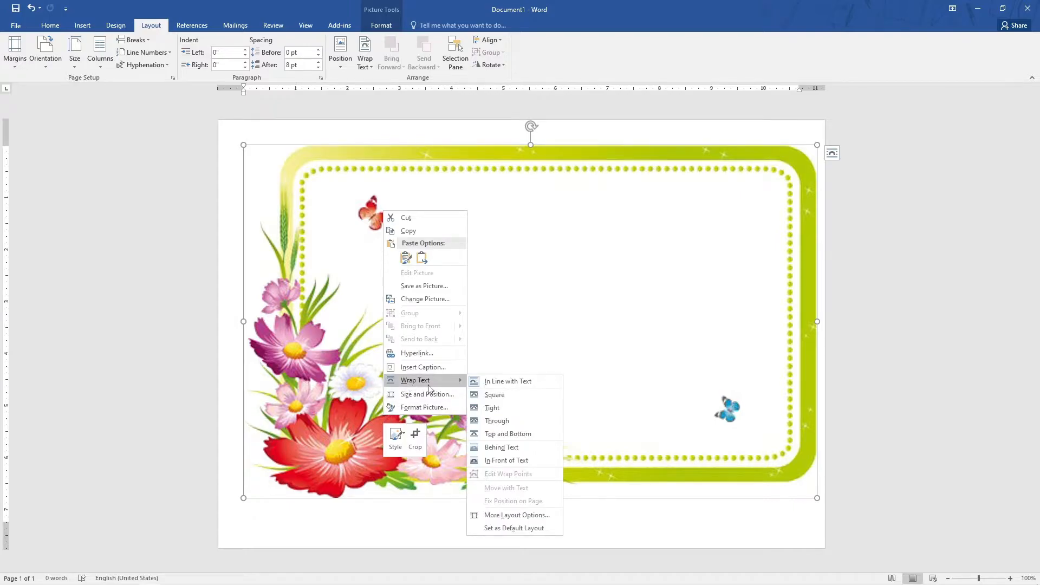
{"action": "left_click", "coordinate": [514, 448]}
{"action": "left_click_drag", "start_coordinate": [378, 467], "coordinate": [371, 503]}
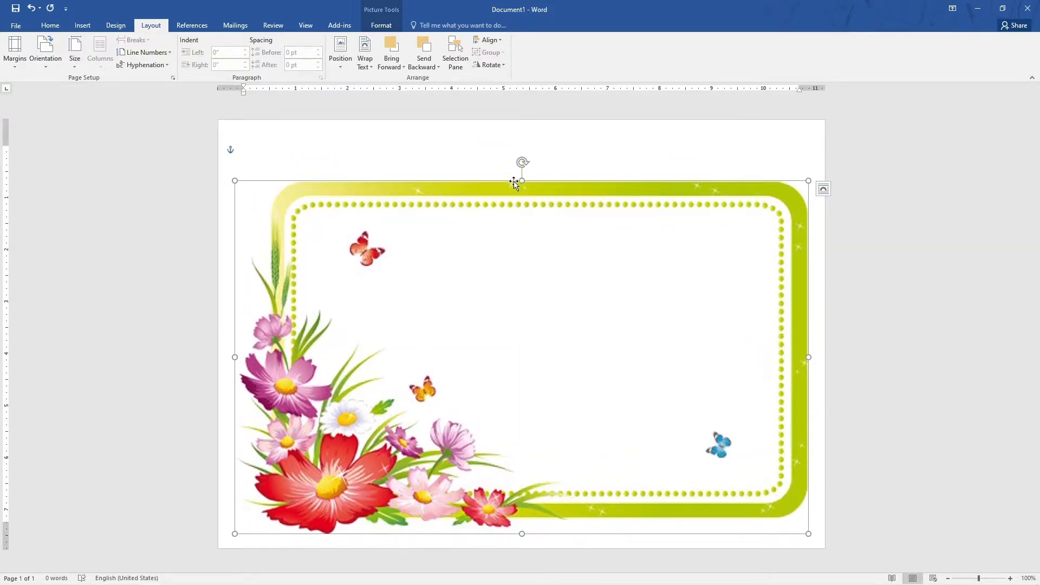
Adjust all four edges of the flower frame to fit within the page margins, about 10.7 by 7.3 inches
{"action": "left_click_drag", "start_coordinate": [520, 180], "coordinate": [533, 147]}
{"action": "left_click_drag", "start_coordinate": [523, 535], "coordinate": [525, 513]}
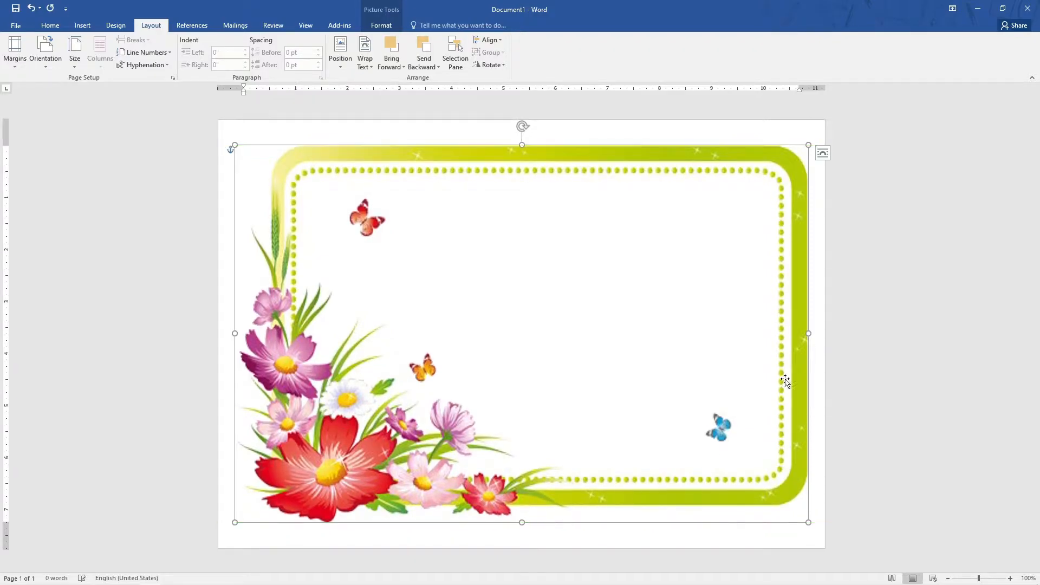
{"action": "mouse_move", "coordinate": [808, 334]}
{"action": "left_mouse_down"}
{"action": "mouse_move", "coordinate": [789, 332]}
{"action": "mouse_move", "coordinate": [800, 333]}
{"action": "left_mouse_up"}
{"action": "left_click_drag", "start_coordinate": [237, 333], "coordinate": [250, 332]}
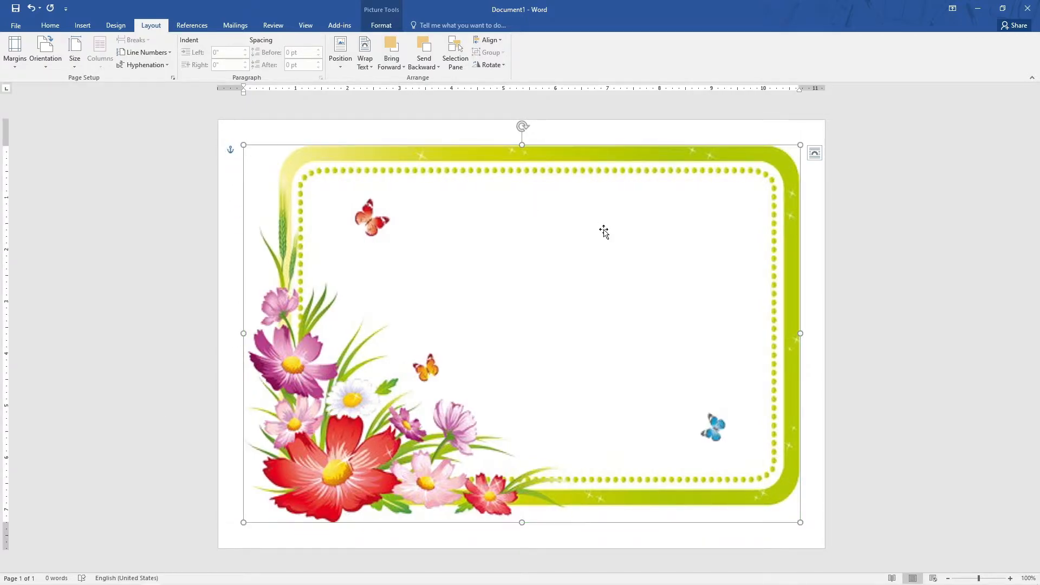
{"action": "left_click", "coordinate": [594, 131]}
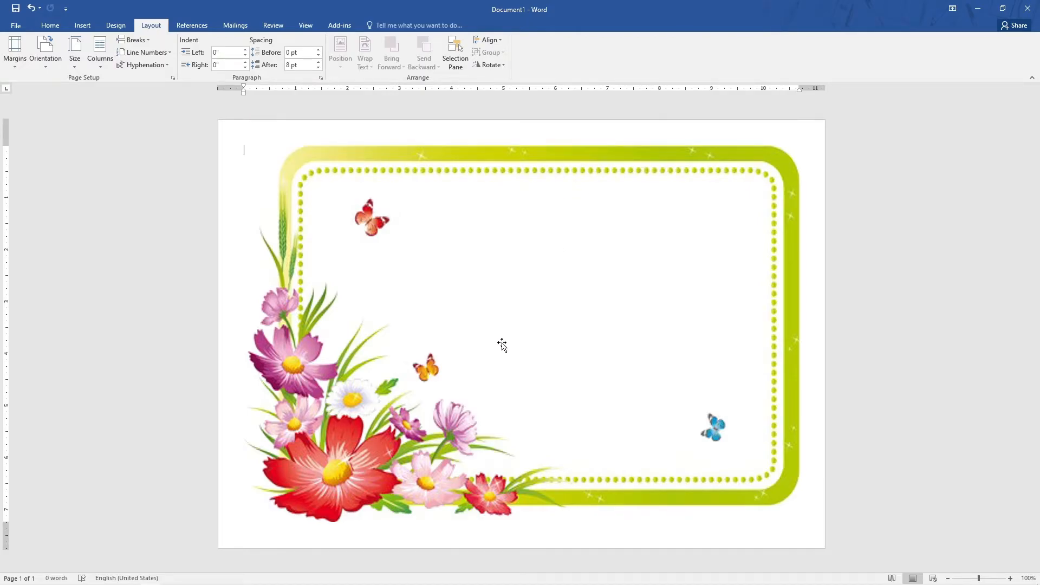
{"action": "left_click", "coordinate": [600, 233]}
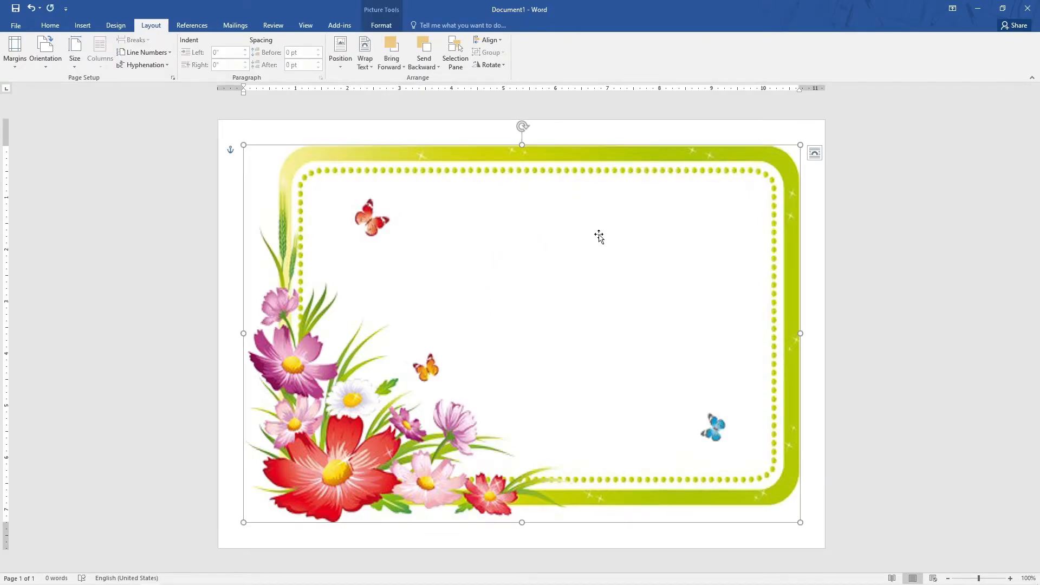
{"action": "left_click", "coordinate": [473, 133]}
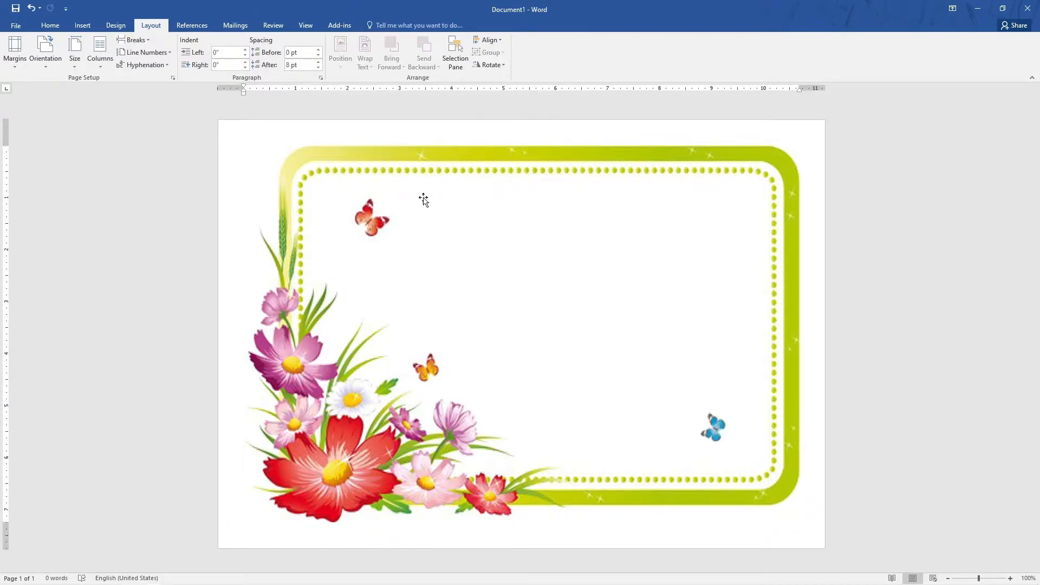
Add two blank lines at the start of the page to move the insertion point down inside the flower frame
{"action": "left_click", "coordinate": [266, 183]}
{"action": "left_click", "coordinate": [241, 186]}
{"action": "key", "text": "Return"}
{"action": "key", "text": "Return"}
{"action": "left_click", "coordinate": [317, 184]}
{"action": "left_click_drag", "start_coordinate": [362, 187], "coordinate": [364, 151]}
{"action": "left_click", "coordinate": [240, 181]}
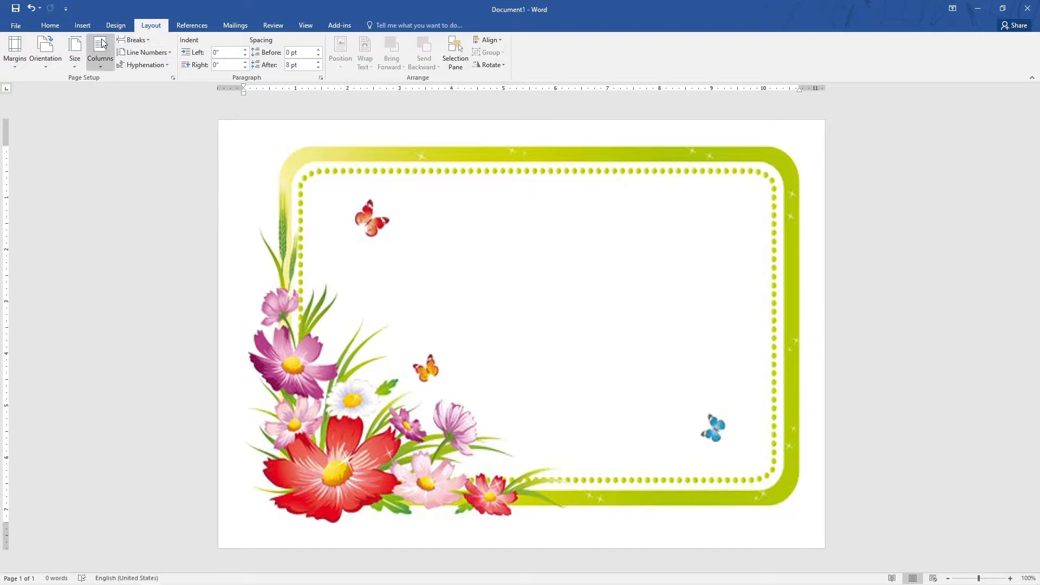
Insert a table with three columns and three rows at the insertion point
{"action": "left_click", "coordinate": [80, 26]}
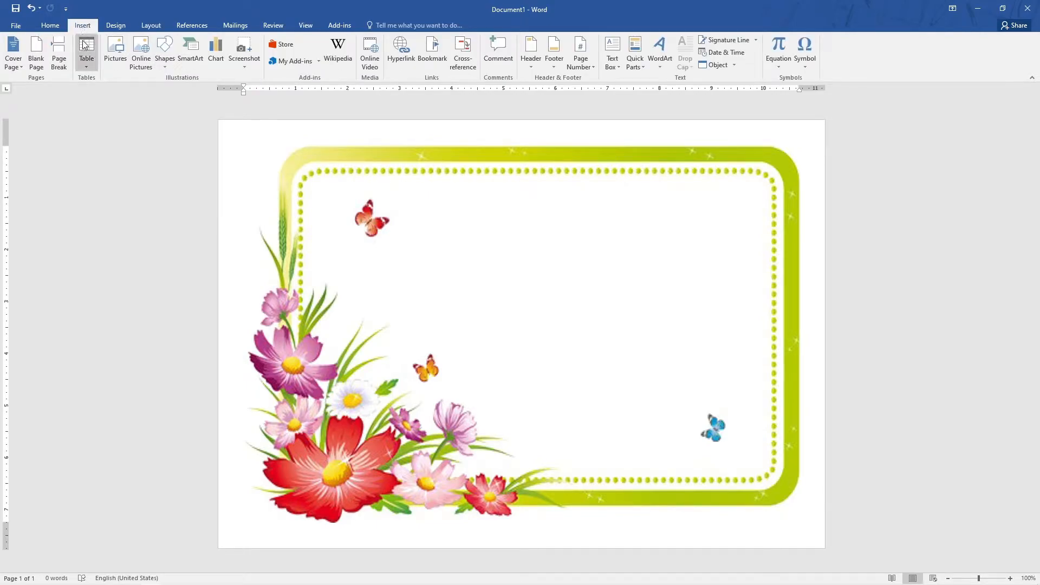
{"action": "left_click", "coordinate": [85, 43]}
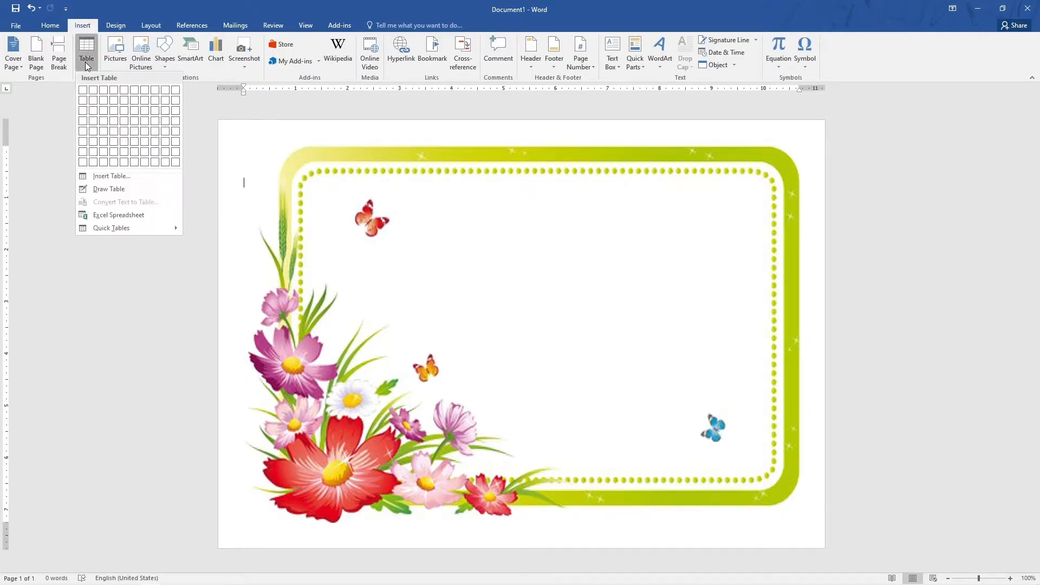
{"action": "left_click", "coordinate": [104, 112]}
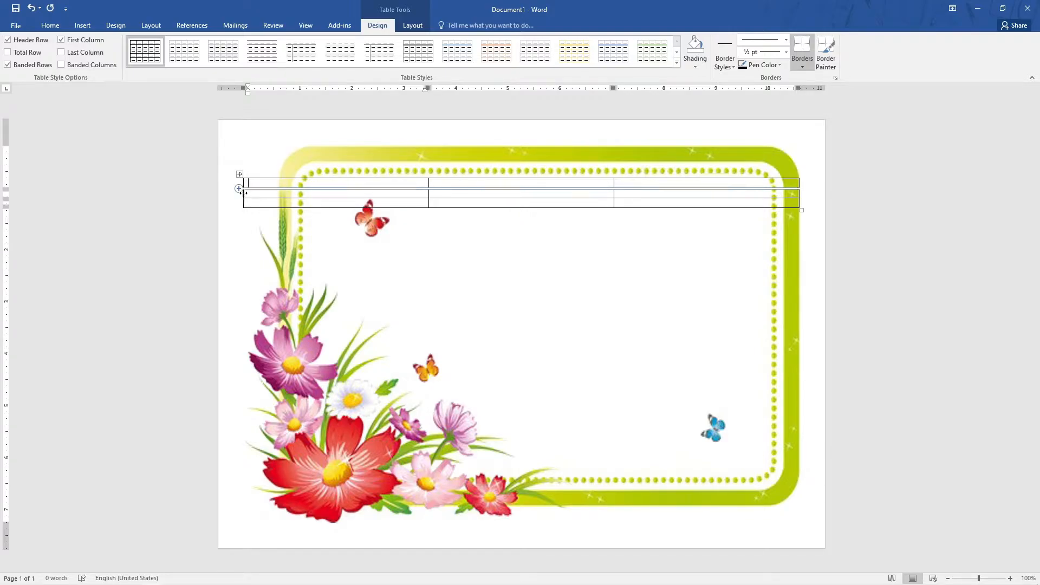
Narrow the table to fit inside the frame's dotted border and heighten its lower rows, making it about 8.6 by 5.3 inches
{"action": "left_click_drag", "start_coordinate": [242, 192], "coordinate": [315, 197]}
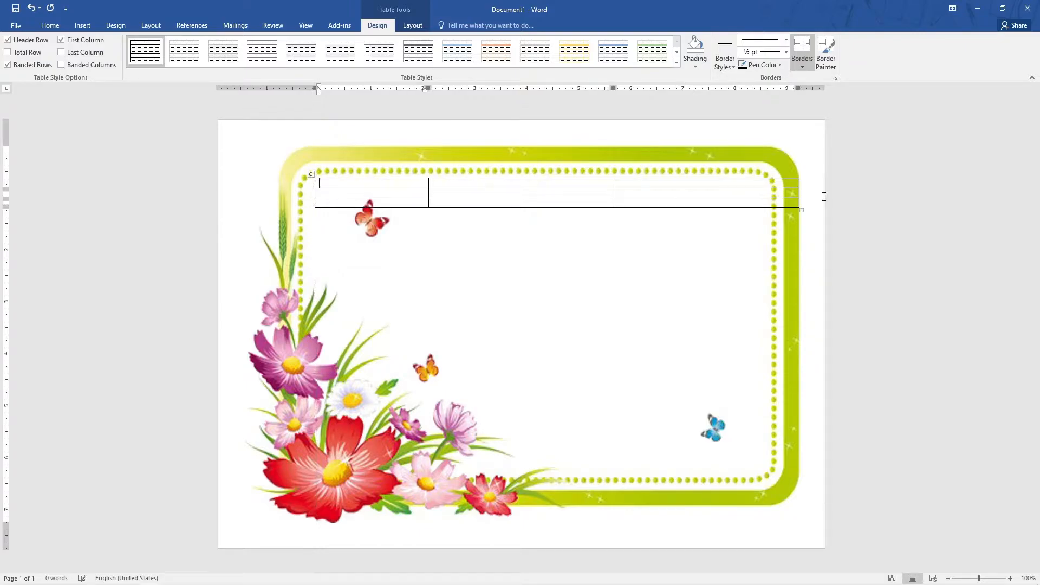
{"action": "left_click_drag", "start_coordinate": [800, 192], "coordinate": [760, 194]}
{"action": "left_click_drag", "start_coordinate": [543, 208], "coordinate": [552, 399]}
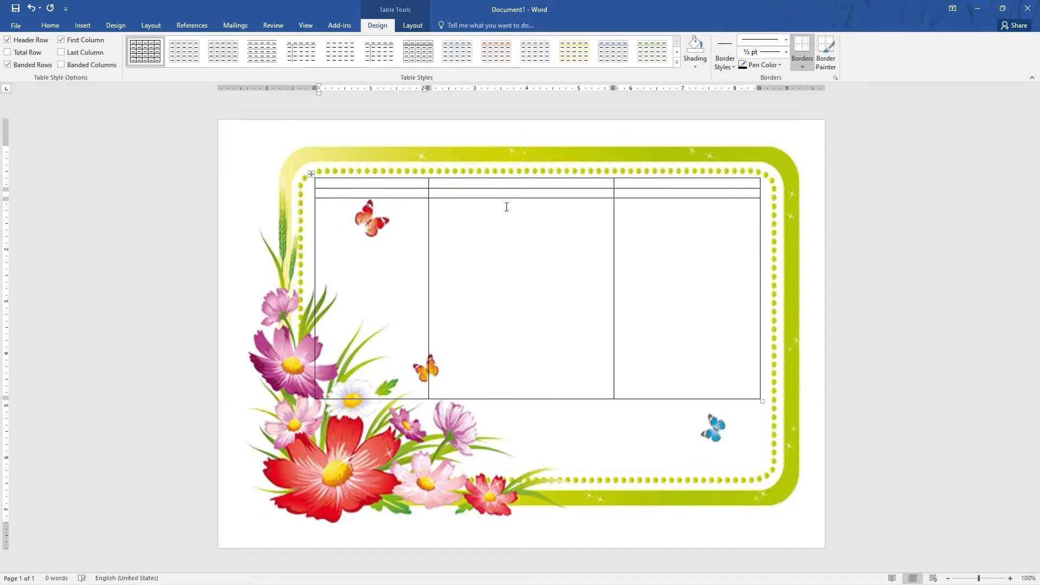
{"action": "left_click_drag", "start_coordinate": [517, 198], "coordinate": [521, 265]}
{"action": "left_click_drag", "start_coordinate": [525, 322], "coordinate": [534, 252]}
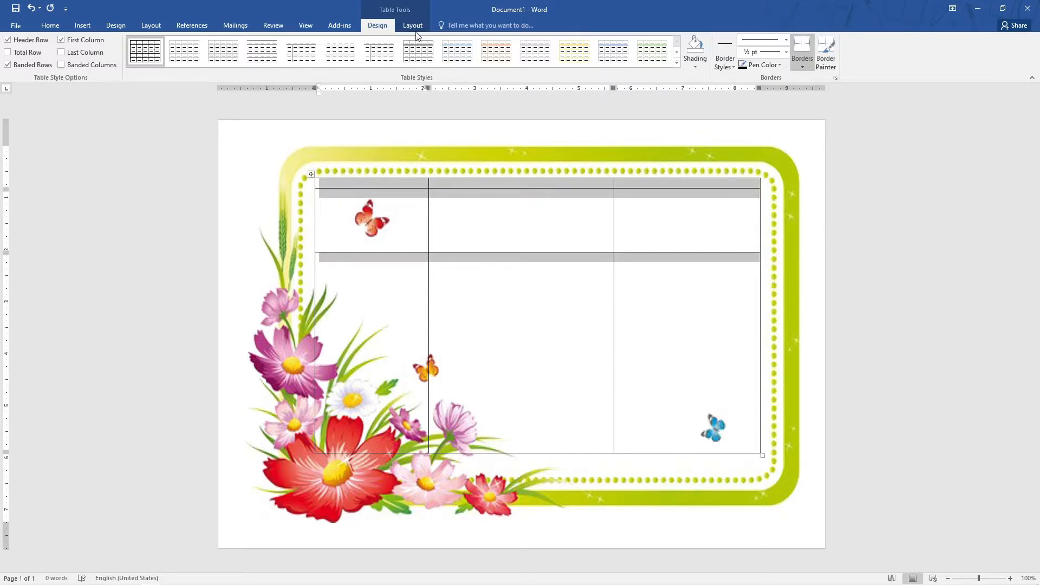
Select all cells of the table and distribute its rows evenly
{"action": "right_click", "coordinate": [566, 320]}
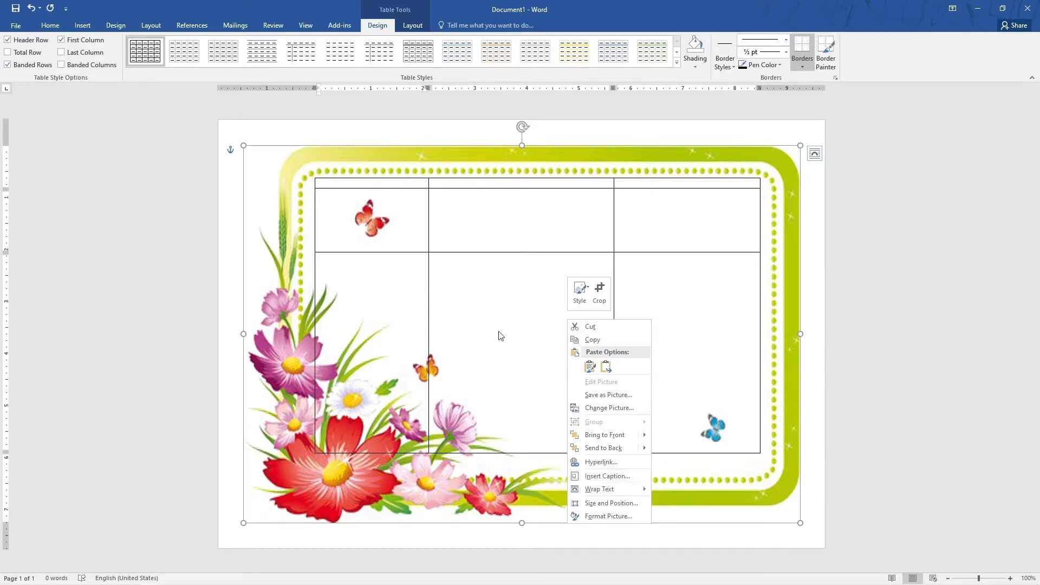
{"action": "left_click", "coordinate": [455, 247]}
{"action": "left_click_drag", "start_coordinate": [325, 195], "coordinate": [676, 401]}
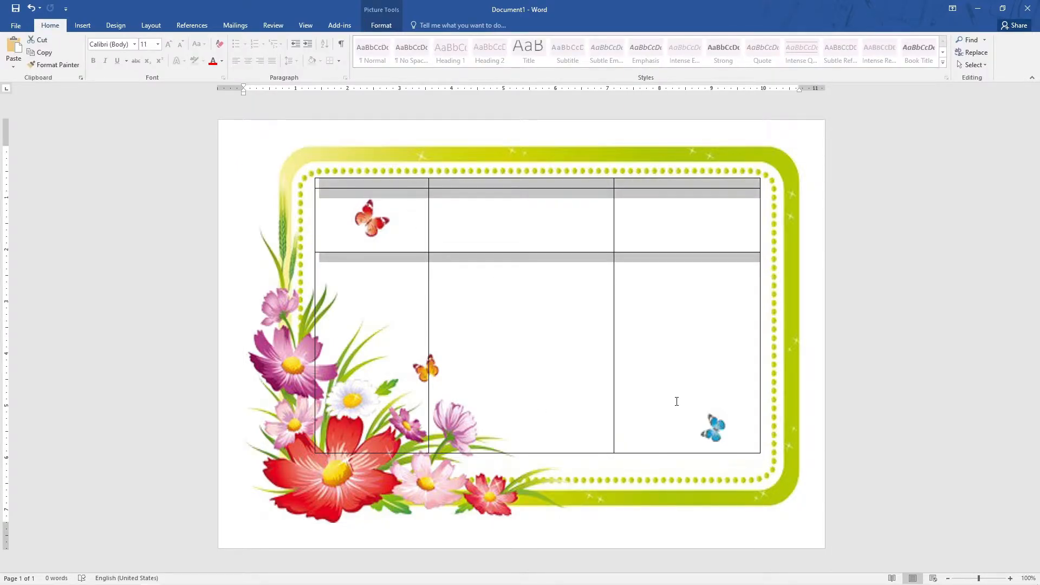
{"action": "right_click", "coordinate": [533, 188]}
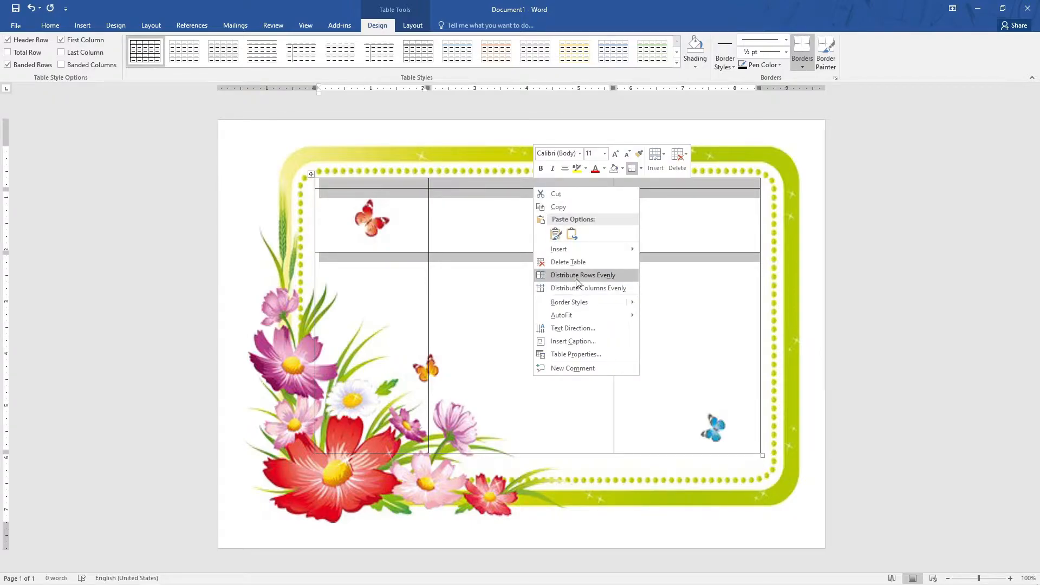
{"action": "left_click", "coordinate": [599, 275]}
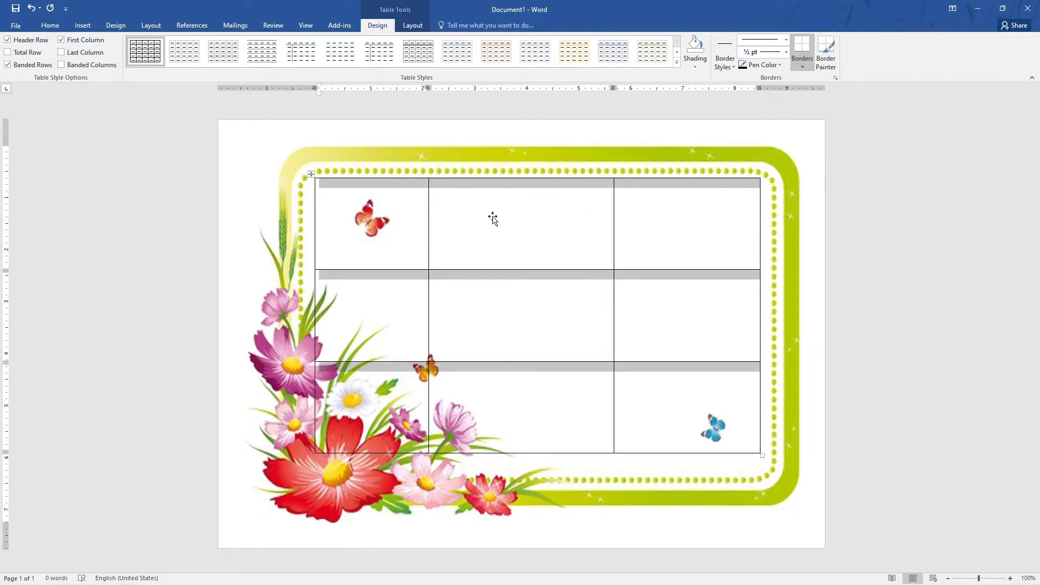
{"action": "left_click", "coordinate": [385, 212]}
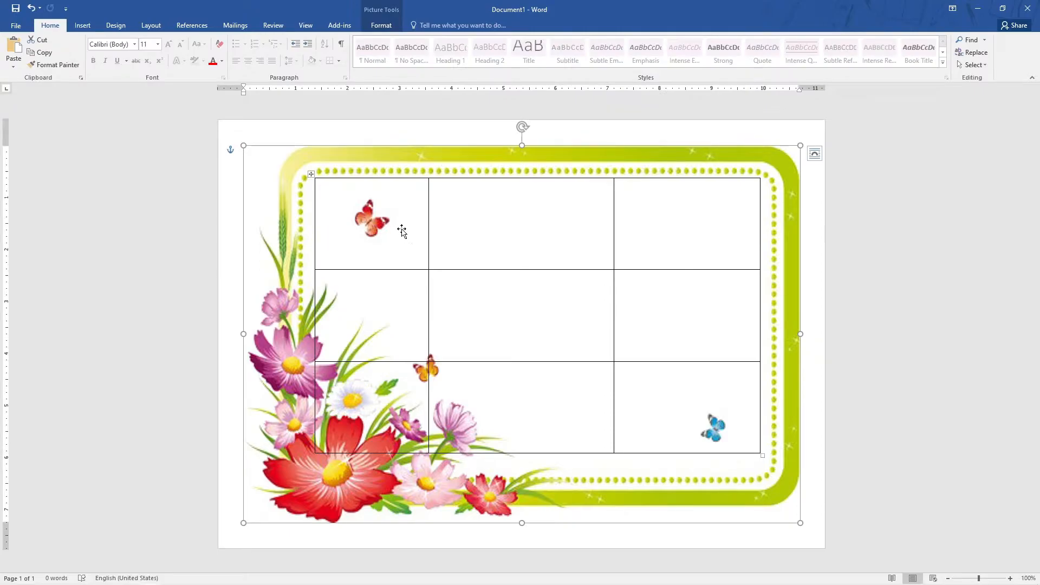
{"action": "left_click", "coordinate": [377, 132]}
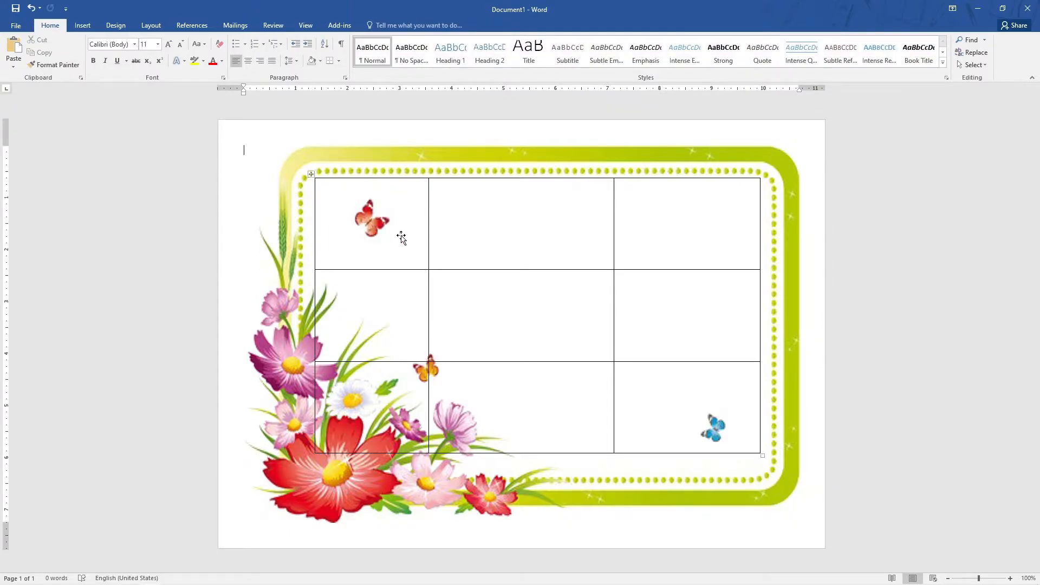
{"action": "left_click", "coordinate": [515, 219]}
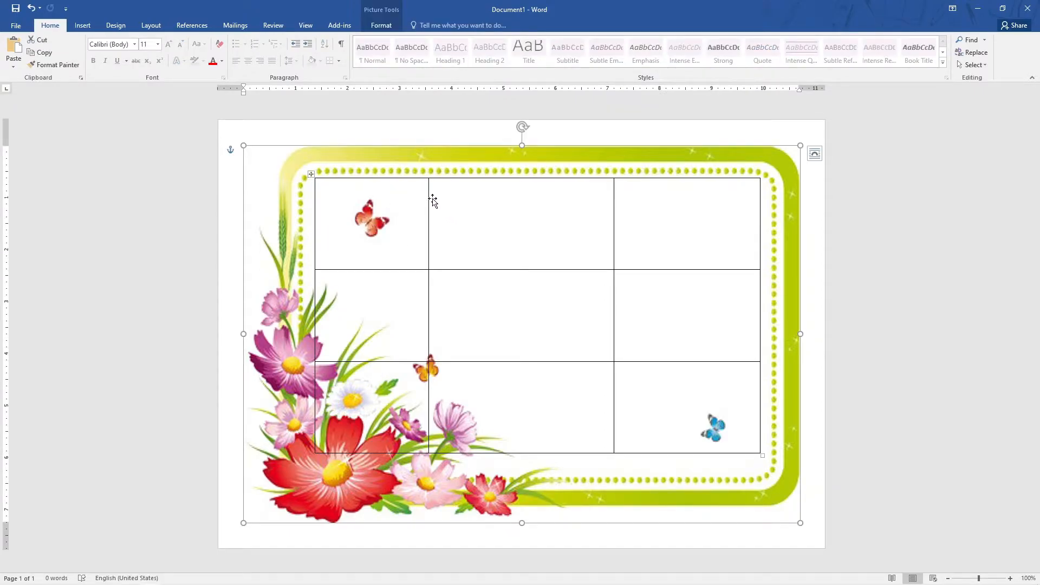
{"action": "left_click", "coordinate": [311, 174]}
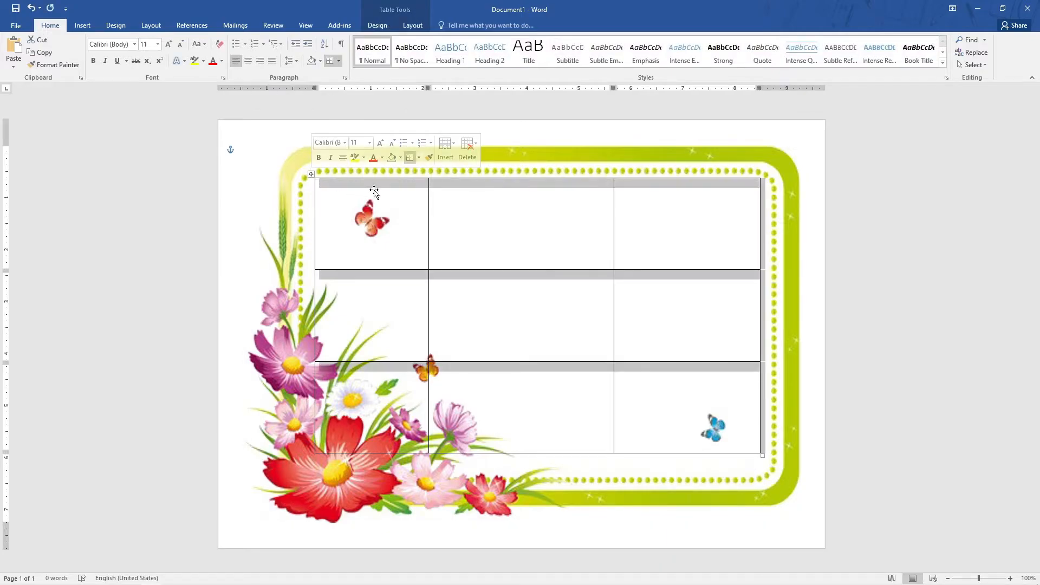
{"action": "key", "text": "Delete"}
Generate sample text with =rand() in the middle cell of the table's first row
{"action": "left_click", "coordinate": [444, 194]}
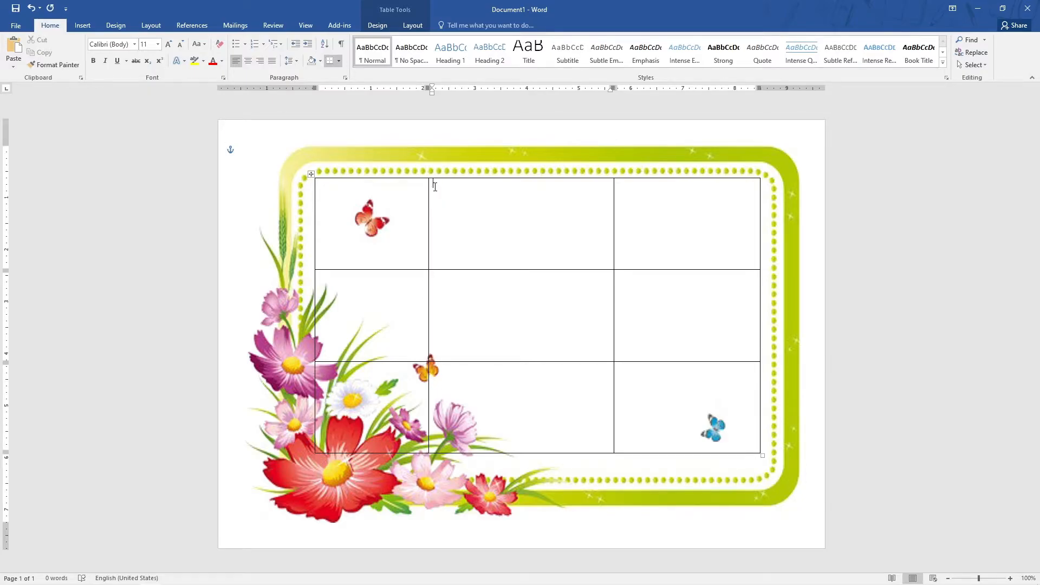
{"action": "type", "text": "="}
{"action": "type", "text": "rand()"}
{"action": "key", "text": "Return"}
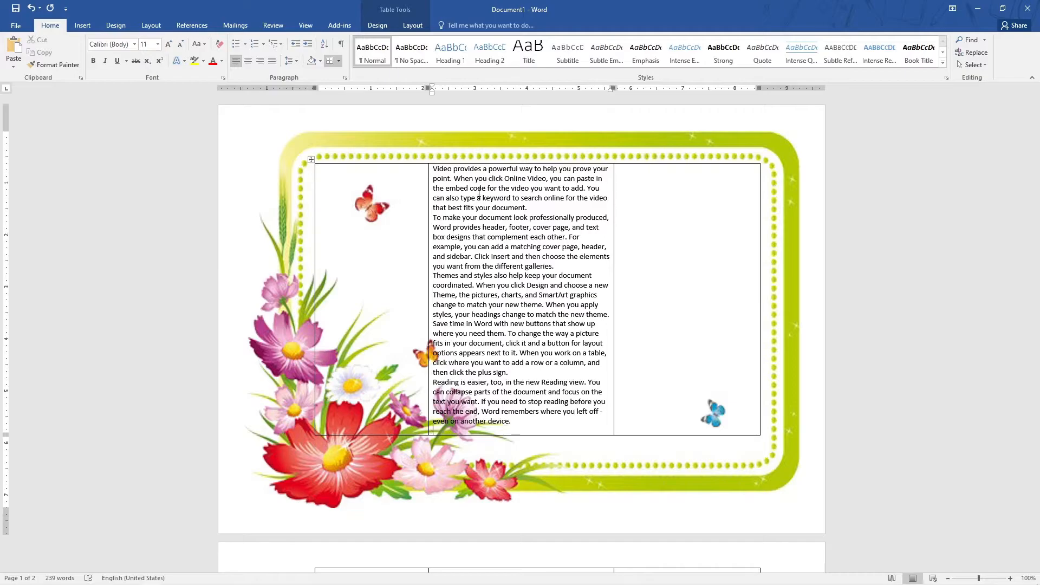
Delete the sample text in the first row's middle cell except for its first paragraph, "Video provides a powerful way…"
{"action": "left_click_drag", "start_coordinate": [520, 432], "coordinate": [409, 239]}
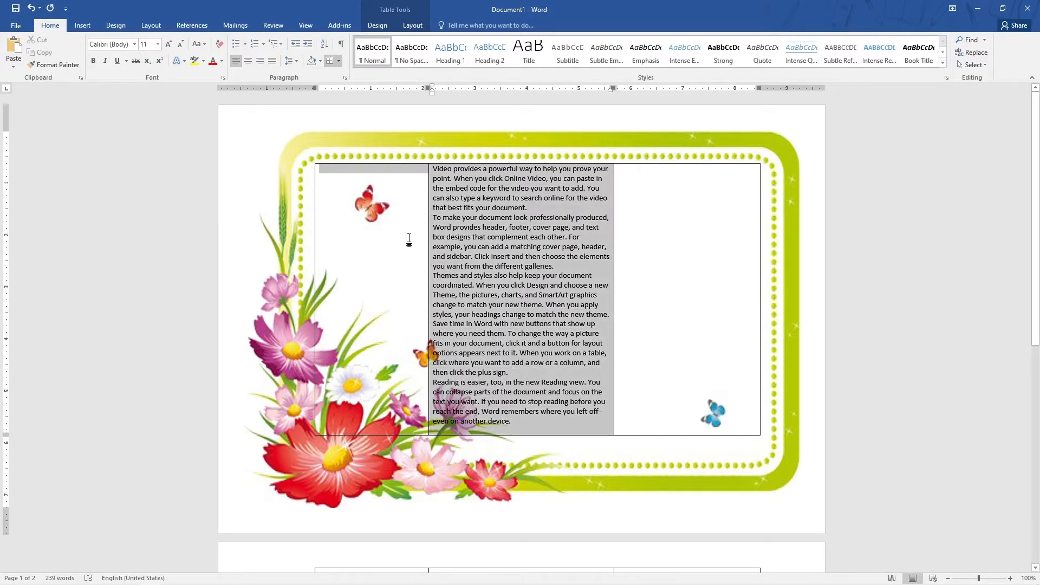
{"action": "left_click", "coordinate": [443, 226]}
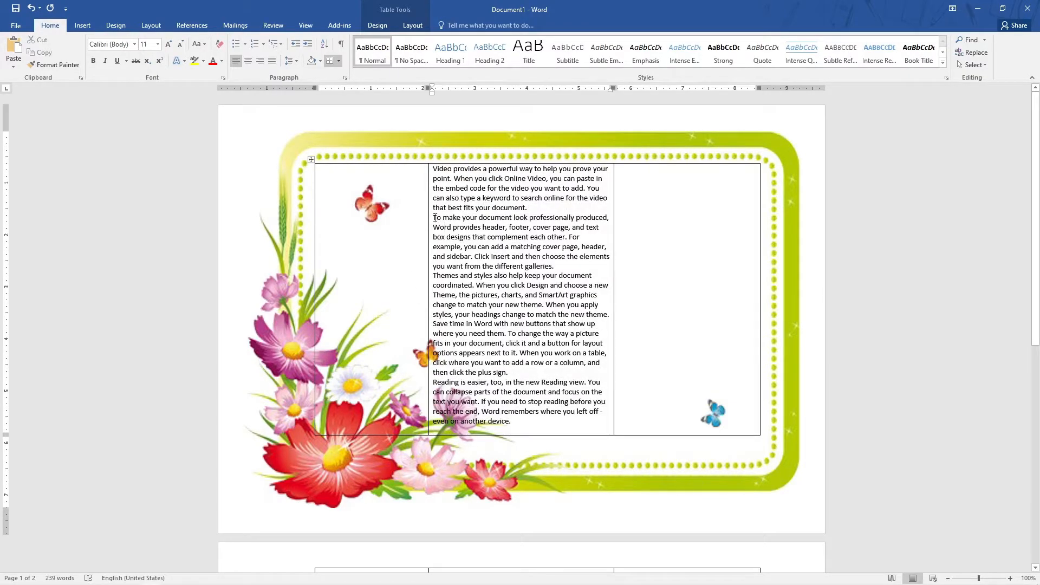
{"action": "left_click_drag", "start_coordinate": [436, 218], "coordinate": [526, 419]}
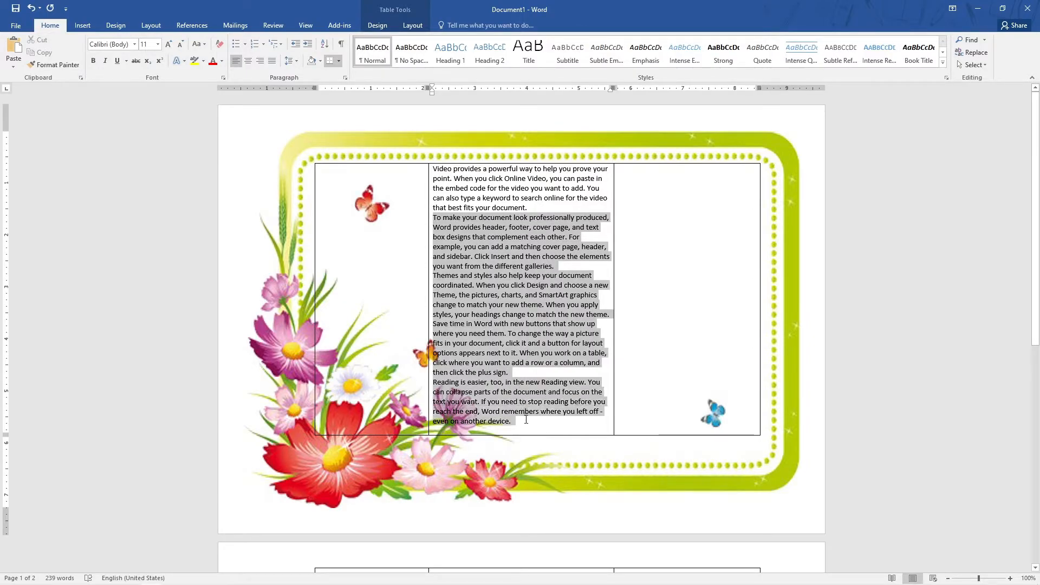
{"action": "key", "text": "Delete"}
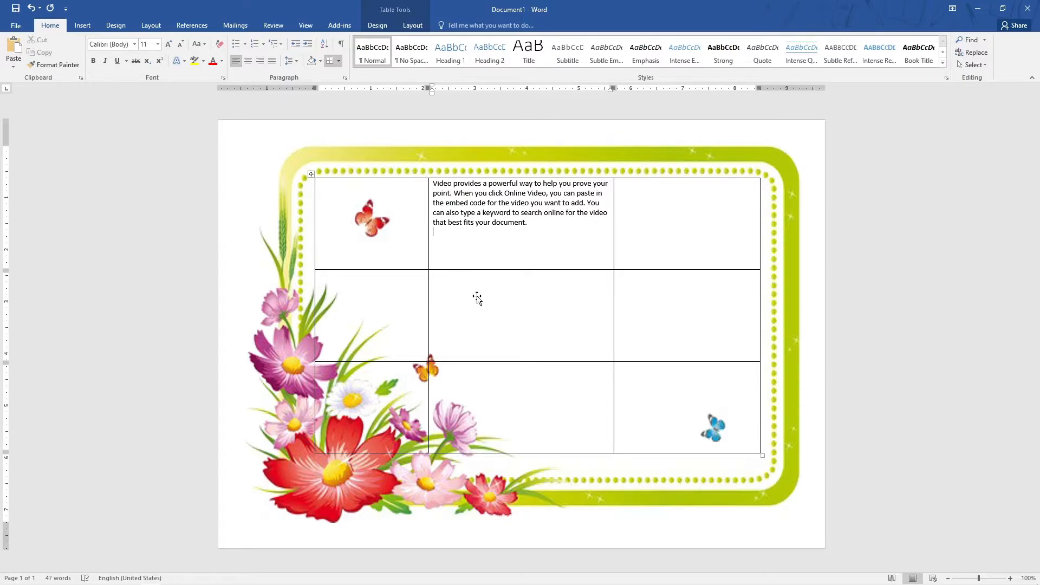
Merge the three cells of the table's second row into one cell
{"action": "key", "text": "shift+Right"}
{"action": "key", "text": "shift+Right"}
{"action": "key", "text": "shift+Right"}
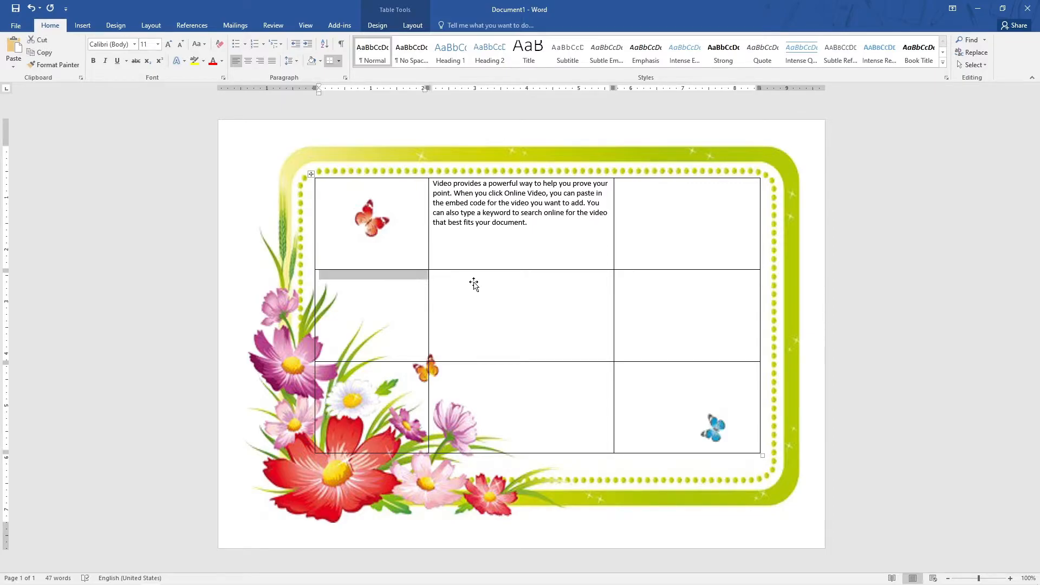
{"action": "right_click", "coordinate": [492, 274]}
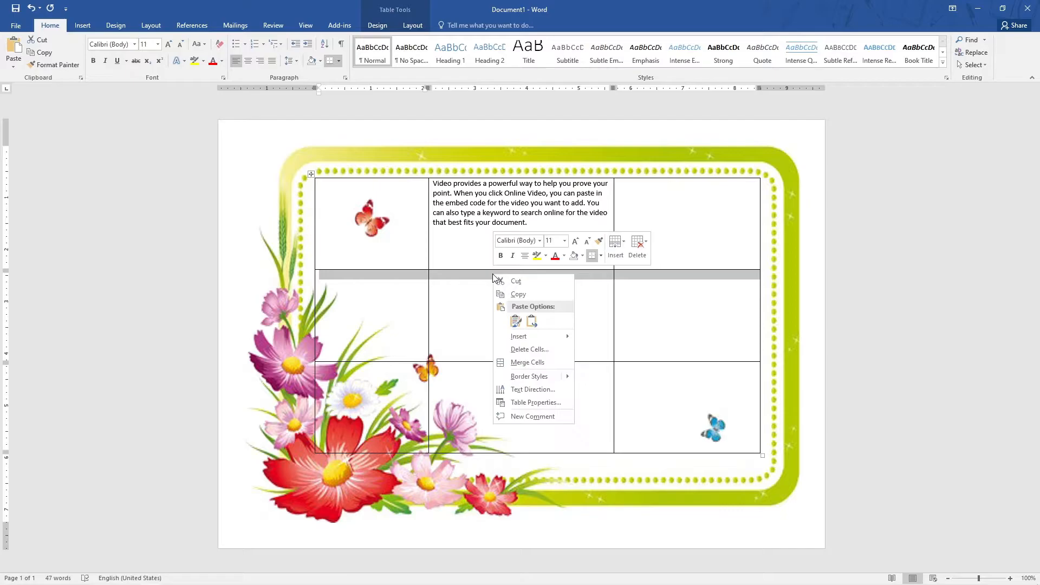
{"action": "left_click", "coordinate": [532, 362]}
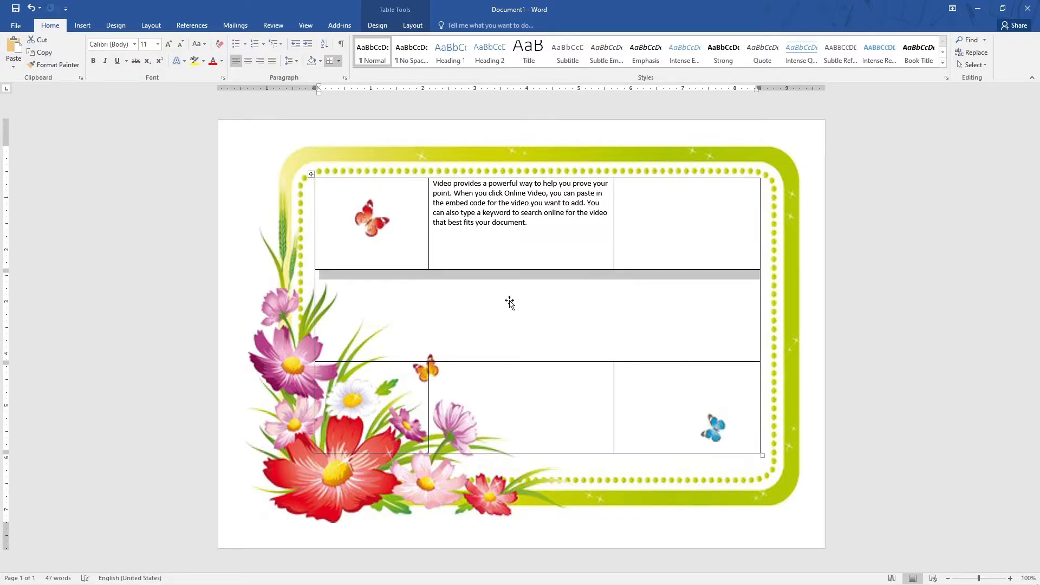
Generate =rand() sample text in the merged second row and delete its "Themes and styles" and "Save time in Word" paragraphs
{"action": "left_click", "coordinate": [486, 283]}
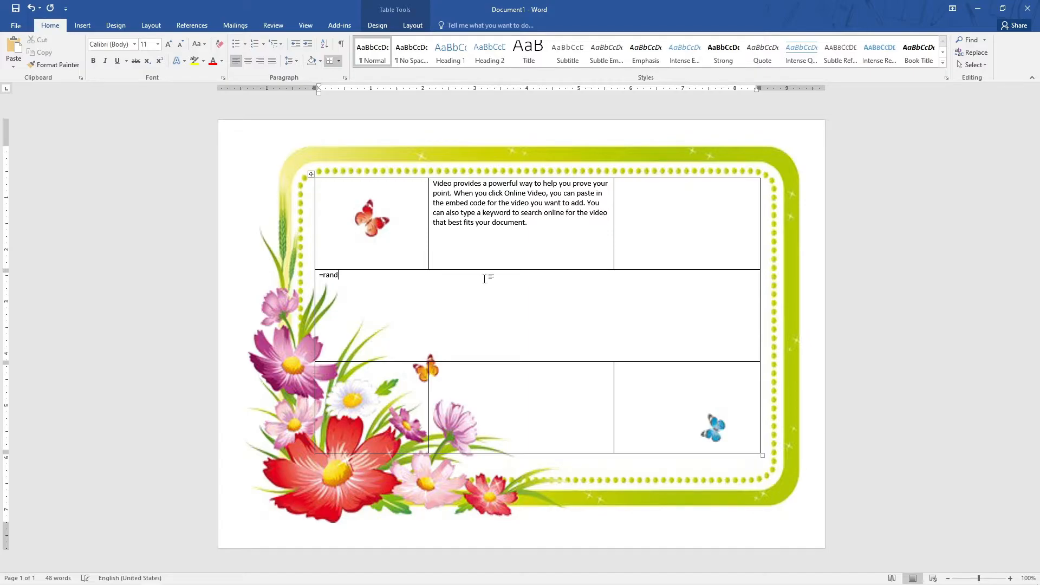
{"action": "type", "text": "=rand()"}
{"action": "key", "text": "Return"}
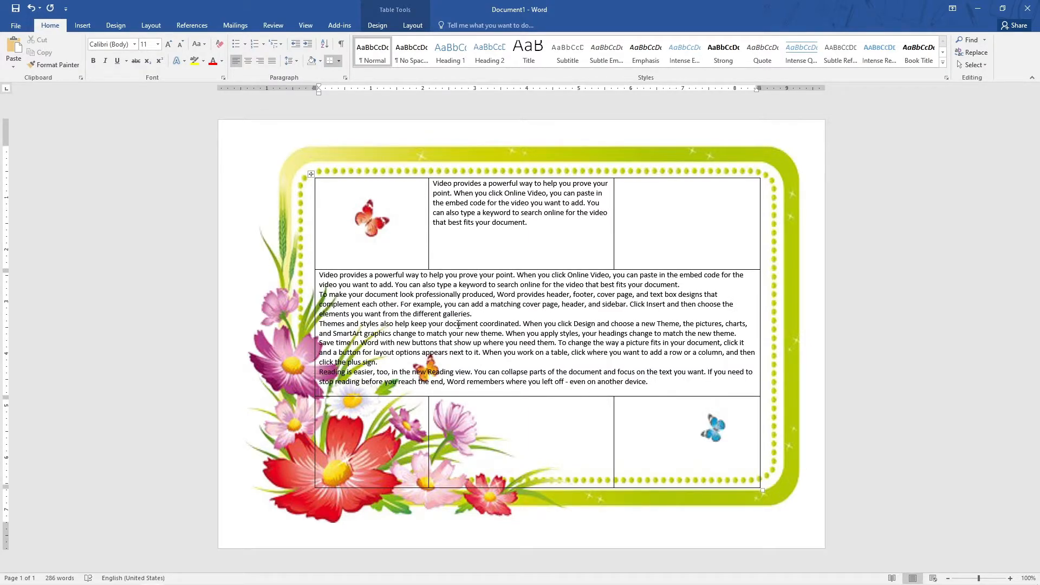
{"action": "left_click_drag", "start_coordinate": [336, 327], "coordinate": [382, 364]}
{"action": "key", "text": "Delete"}
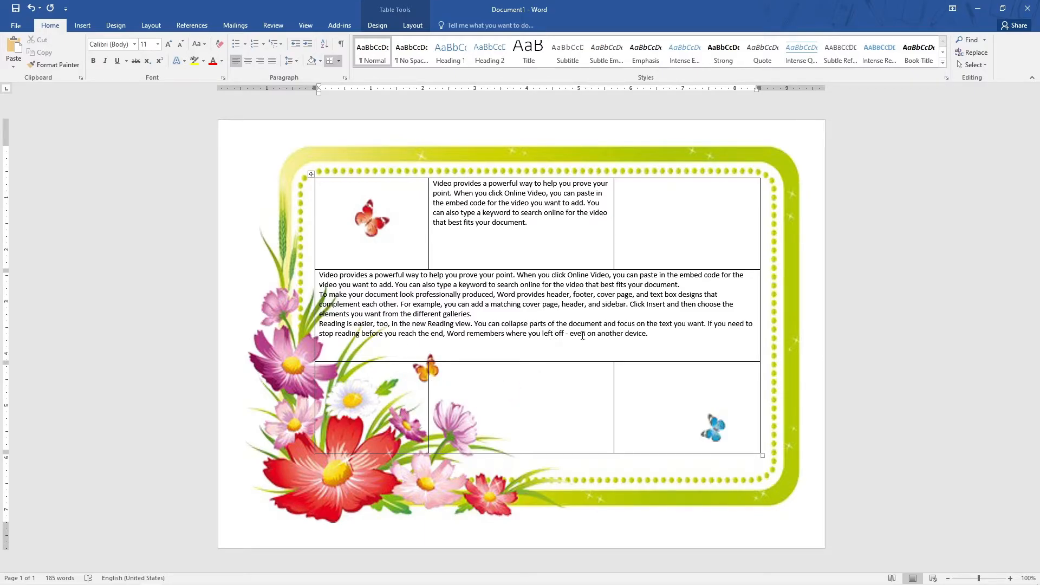
Copy the words "even on another device" from the merged row into the last cell of the third row
{"action": "left_click_drag", "start_coordinate": [588, 336], "coordinate": [648, 334]}
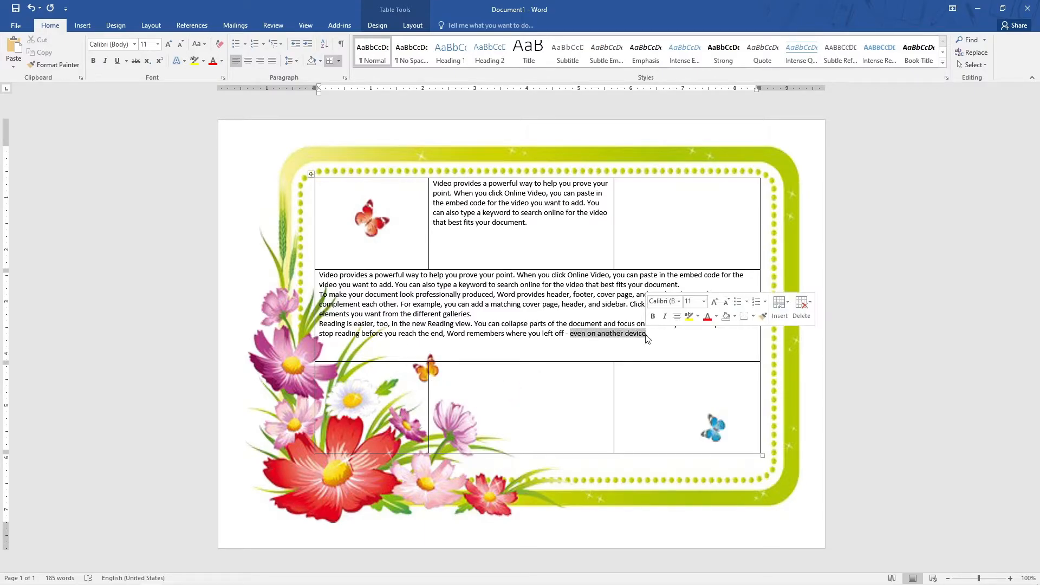
{"action": "left_click", "coordinate": [622, 370]}
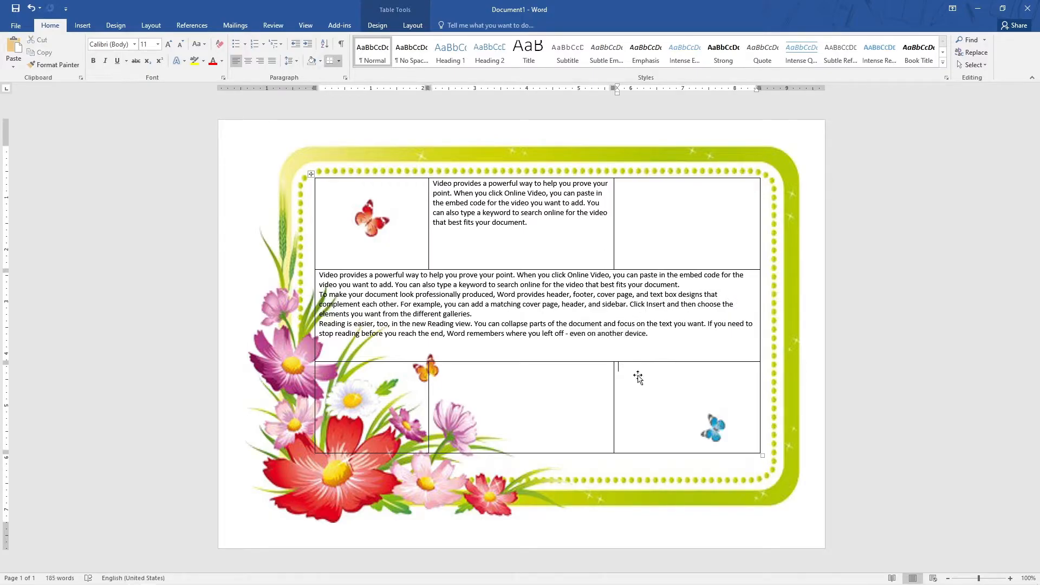
{"action": "key", "text": "ctrl+v"}
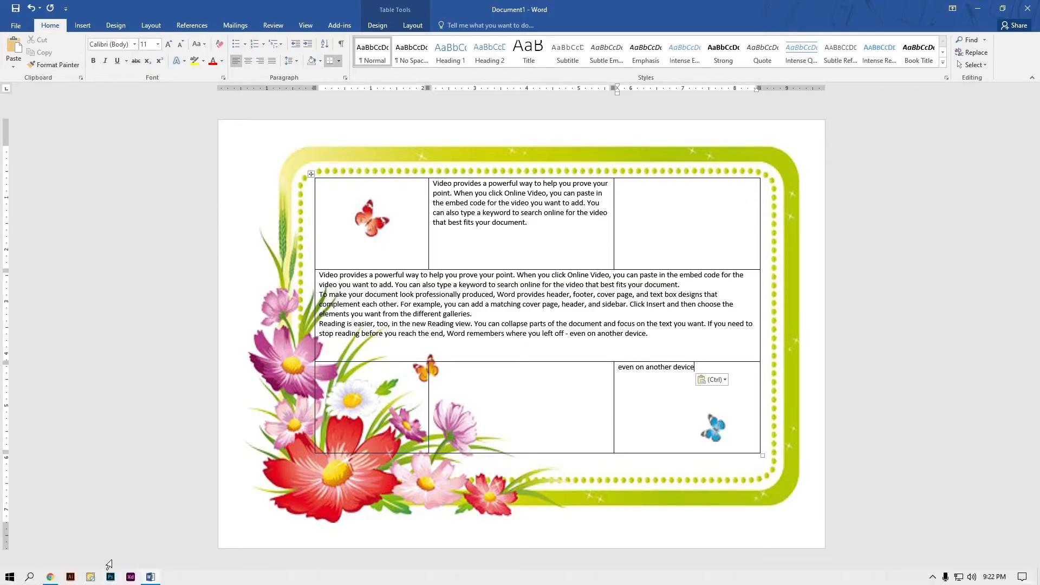
Switch to Chrome and search Google Images for "school logo"
{"action": "left_click", "coordinate": [50, 577]}
{"action": "left_click_drag", "start_coordinate": [139, 54], "coordinate": [121, 53]}
{"action": "left_click", "coordinate": [121, 53]}
{"action": "triple_click", "coordinate": [140, 52]}
{"action": "type", "text": "school logo"}
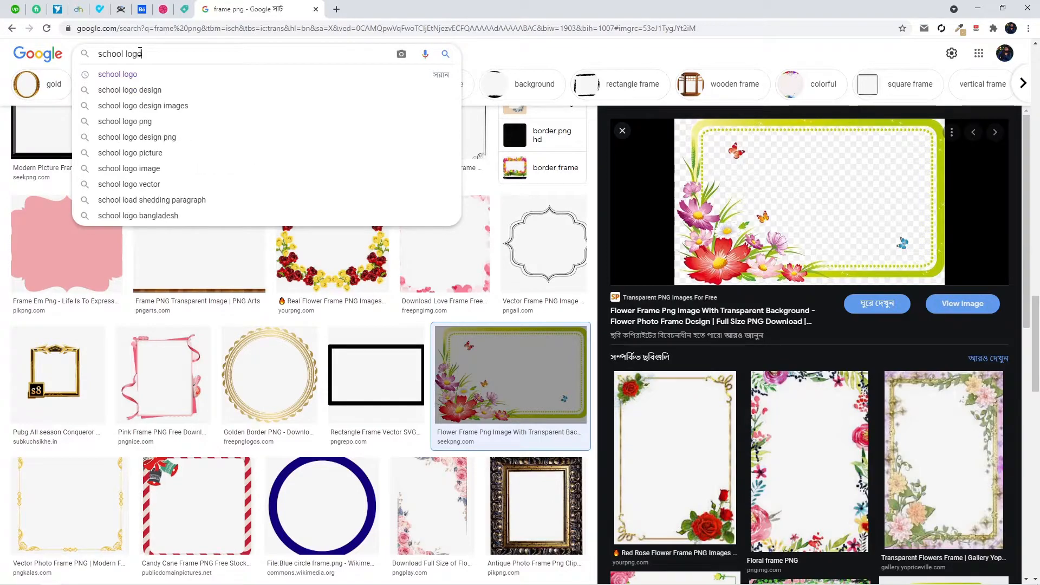
{"action": "key", "text": "Return"}
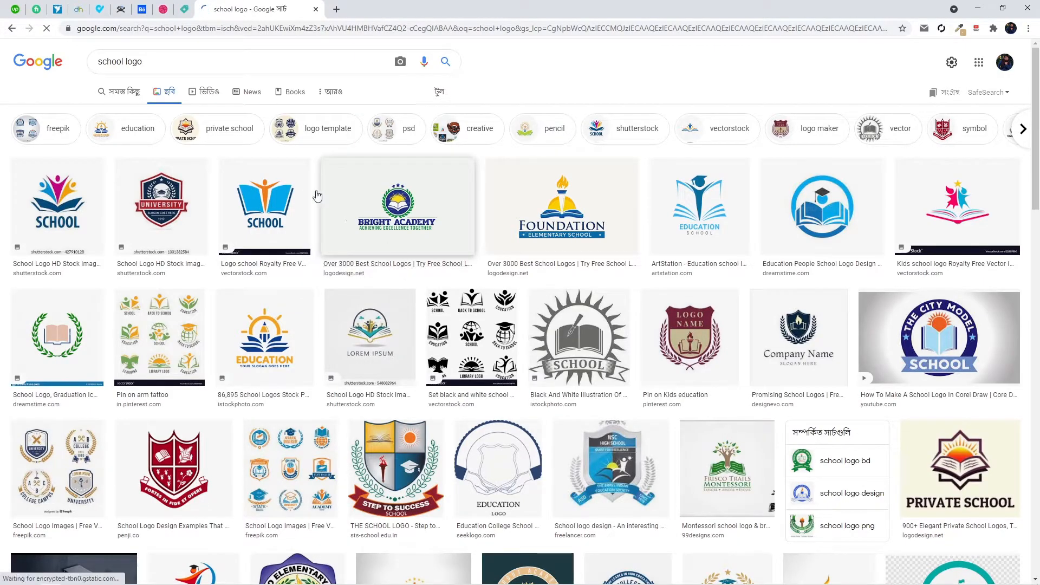
Filter the school logo image results by the transparent color option
{"action": "left_click", "coordinate": [438, 91]}
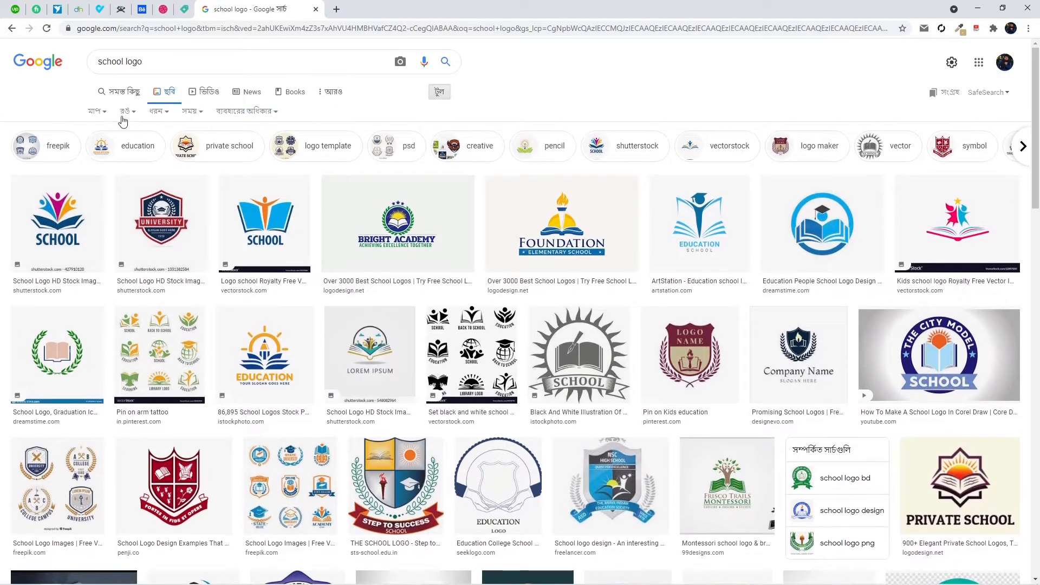
{"action": "left_click", "coordinate": [105, 112]}
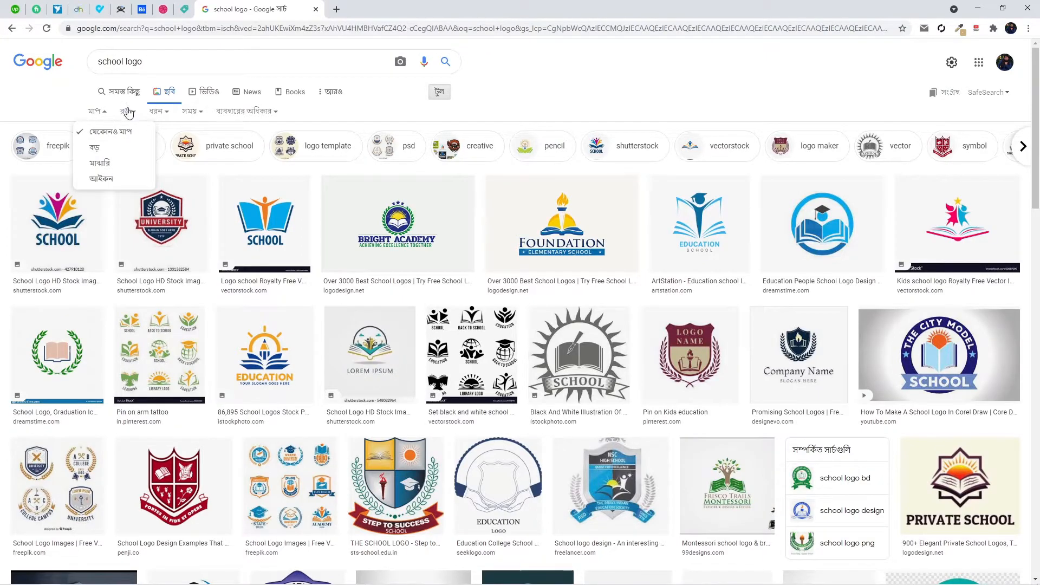
{"action": "left_click", "coordinate": [125, 109]}
{"action": "left_click", "coordinate": [139, 168]}
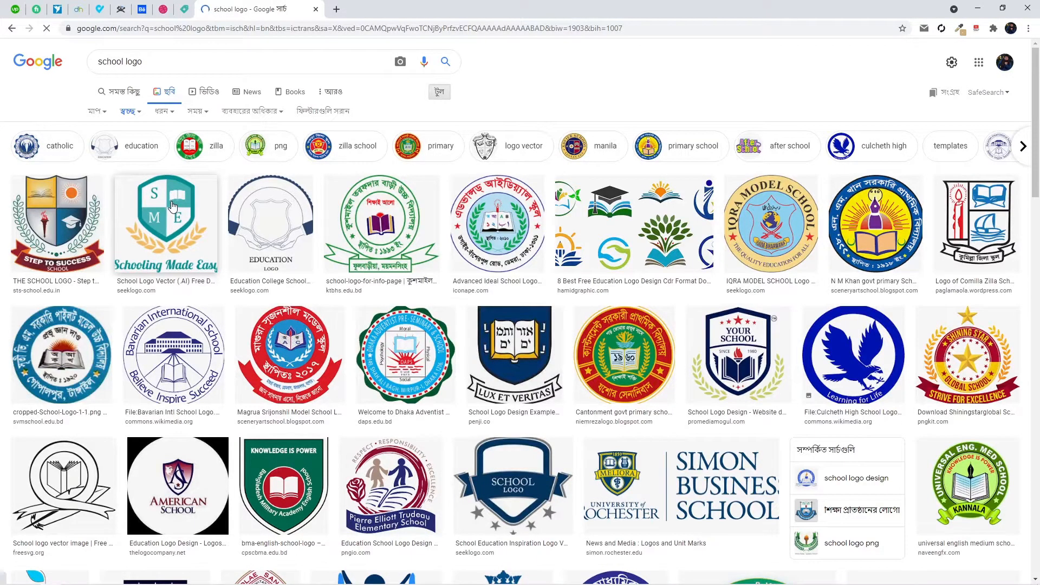
{"action": "left_click", "coordinate": [409, 376]}
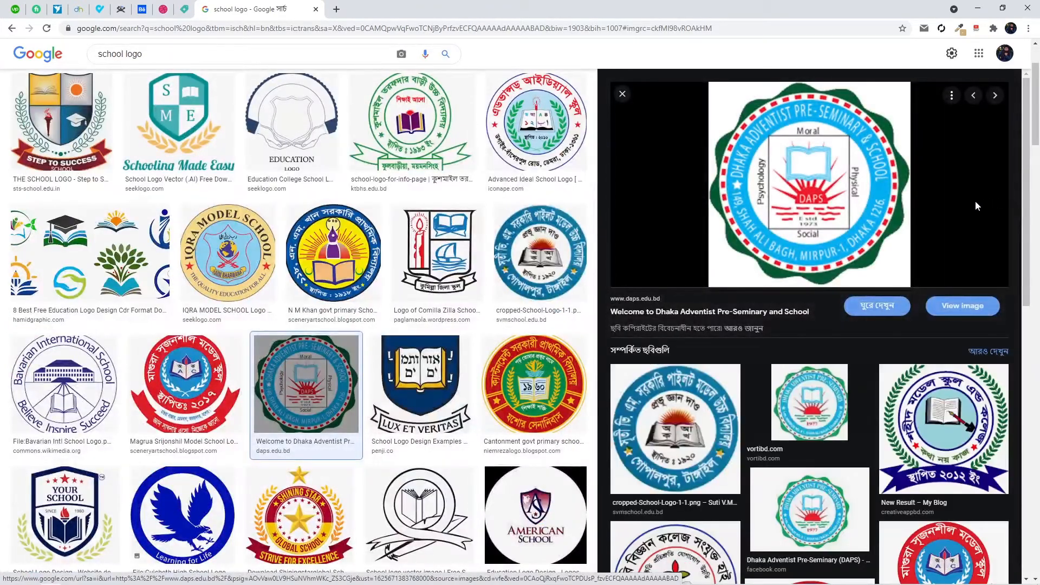
{"action": "right_click", "coordinate": [842, 192]}
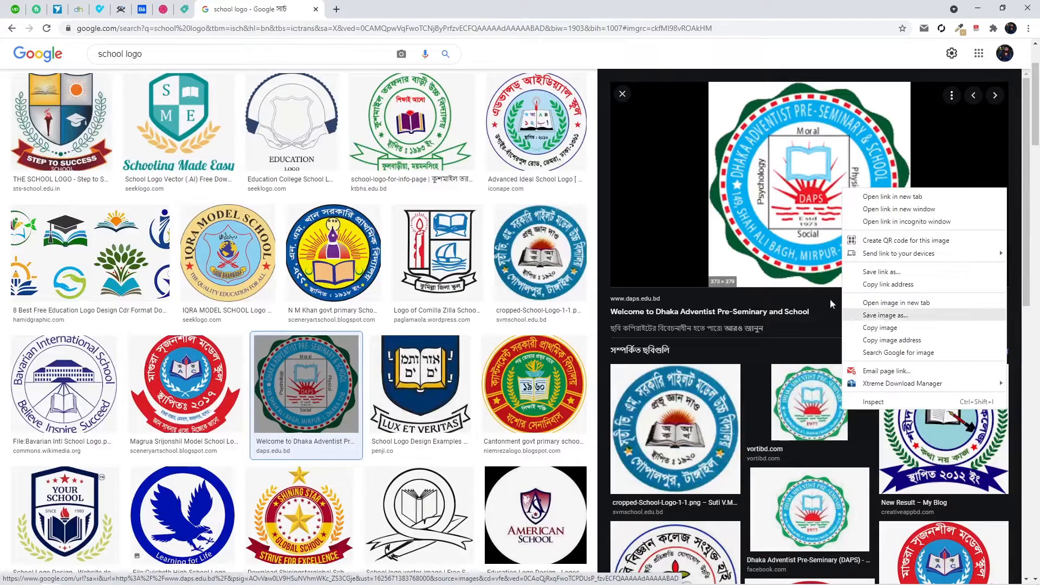
{"action": "left_click", "coordinate": [648, 236]}
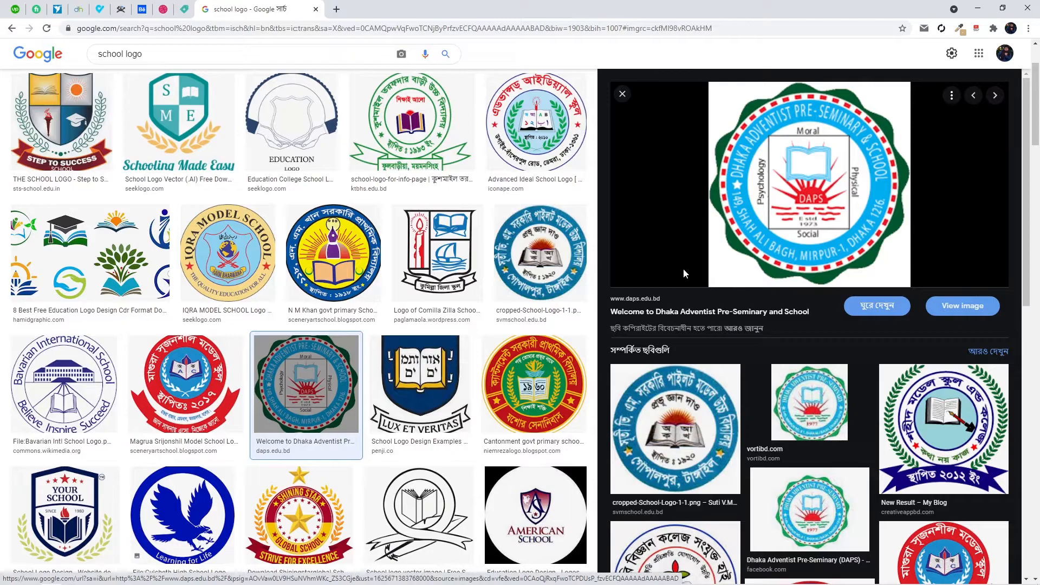
Preview the green circular school logo with the open book and ribbon, and copy its image
{"action": "left_click", "coordinate": [411, 132]}
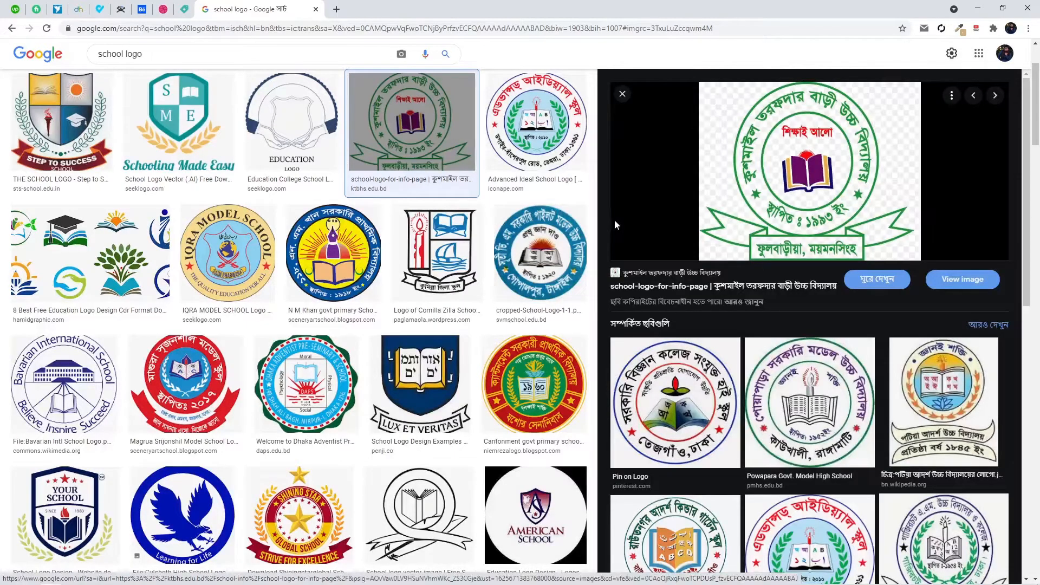
{"action": "right_click", "coordinate": [796, 165]}
{"action": "left_click", "coordinate": [830, 300]}
Switch to Word, paste the logo into the last cell of the table's first row, and shrink it to about 1.4 inches wide
{"action": "key", "text": "alt+Tab"}
{"action": "left_click", "coordinate": [643, 202]}
{"action": "left_click", "coordinate": [604, 192]}
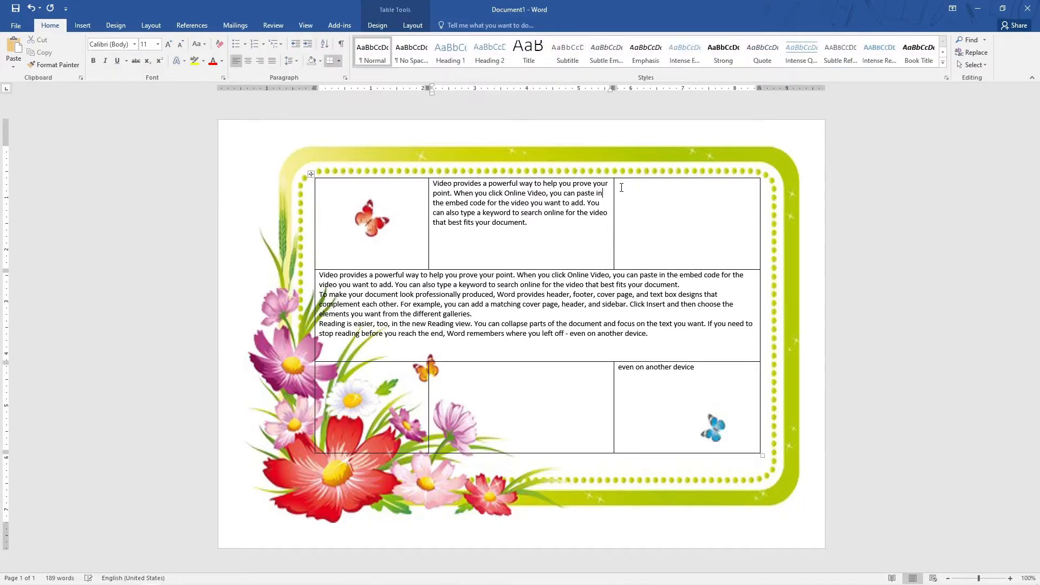
{"action": "left_click", "coordinate": [624, 189]}
{"action": "key", "text": "ctrl+v"}
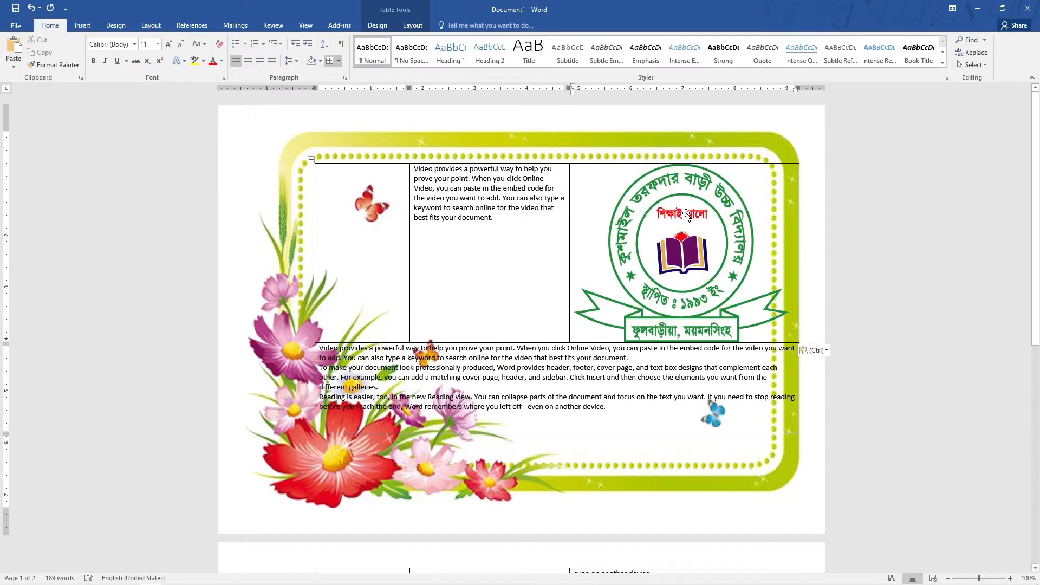
{"action": "left_click", "coordinate": [704, 293]}
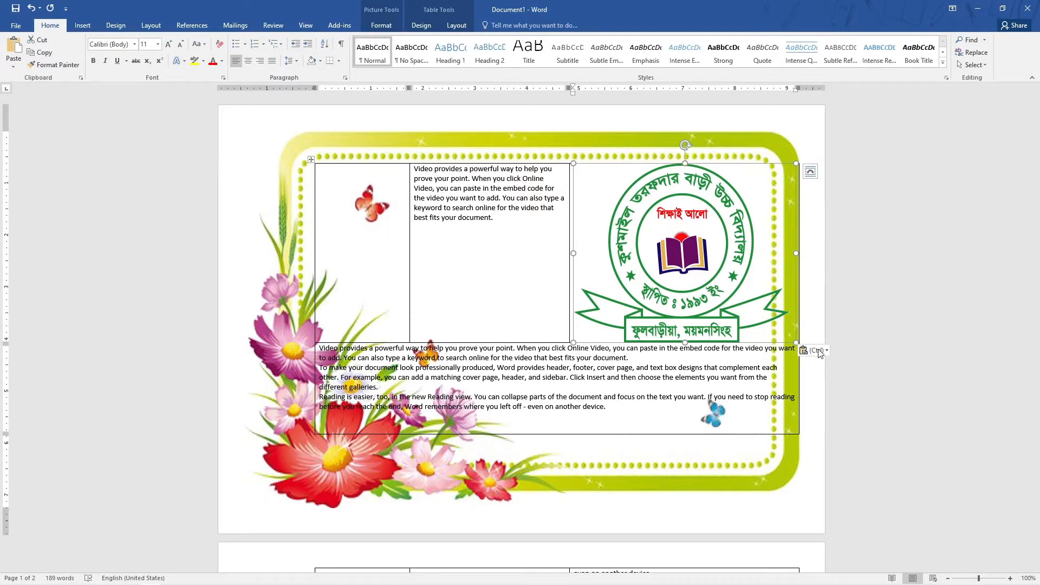
{"action": "left_click_drag", "start_coordinate": [794, 343], "coordinate": [691, 236]}
Set the green logo's text wrapping to Top and Bottom and move it to the middle of its cell
{"action": "left_click", "coordinate": [706, 186]}
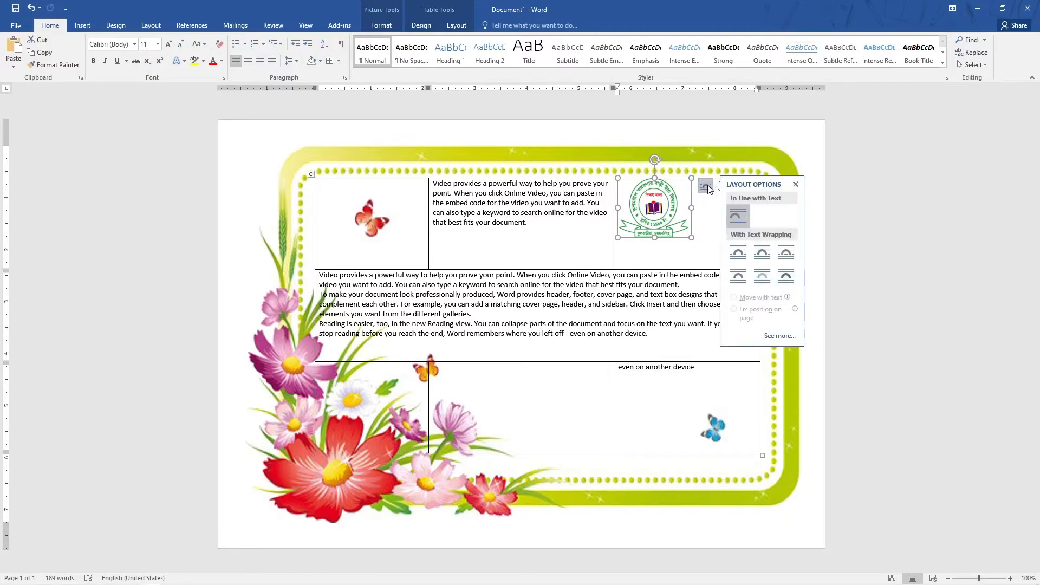
{"action": "left_click", "coordinate": [739, 277]}
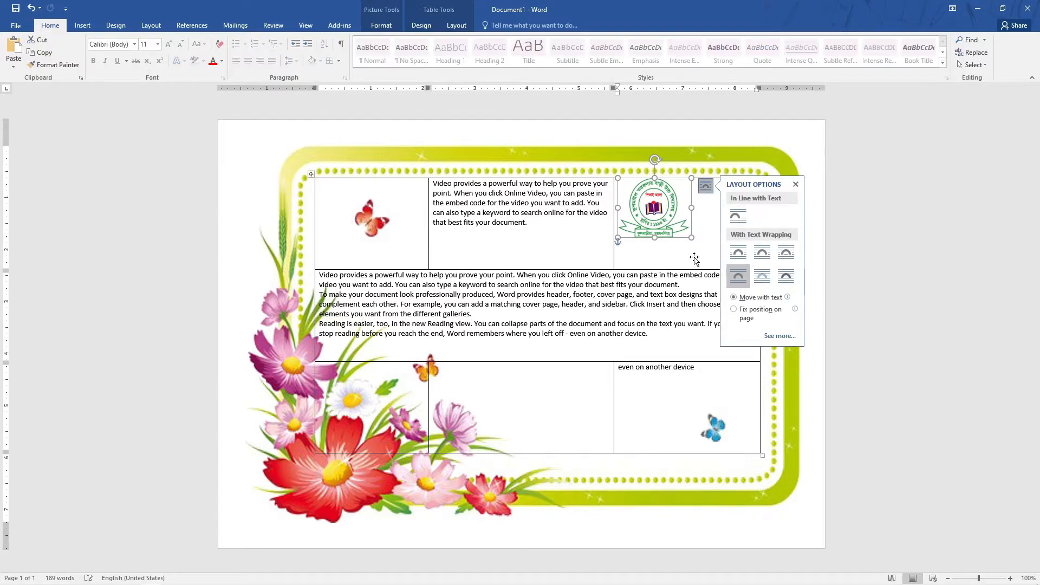
{"action": "left_click_drag", "start_coordinate": [652, 221], "coordinate": [685, 232]}
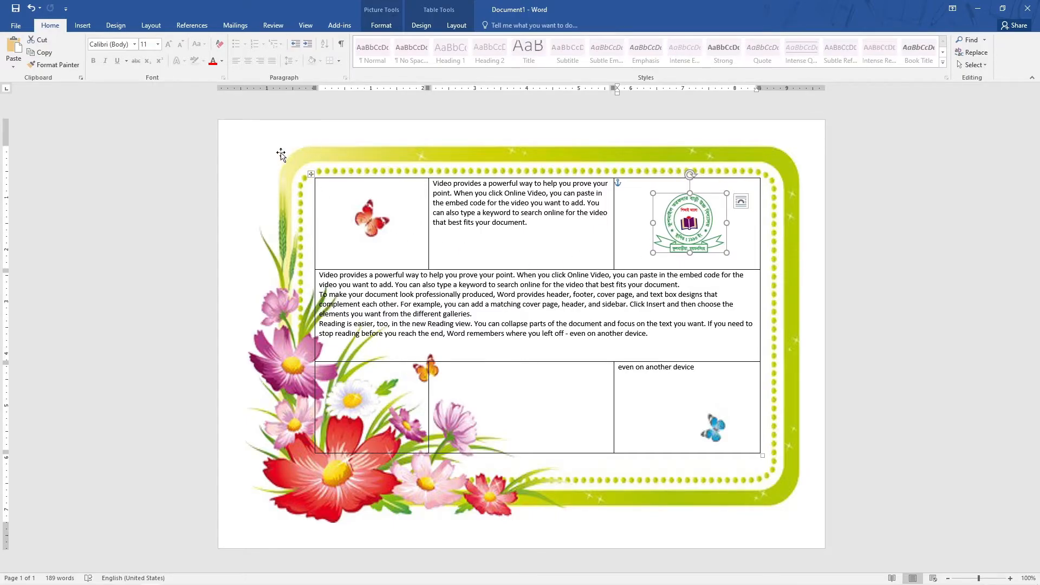
Fix the flower frame picture's position on the page
{"action": "left_click", "coordinate": [421, 163]}
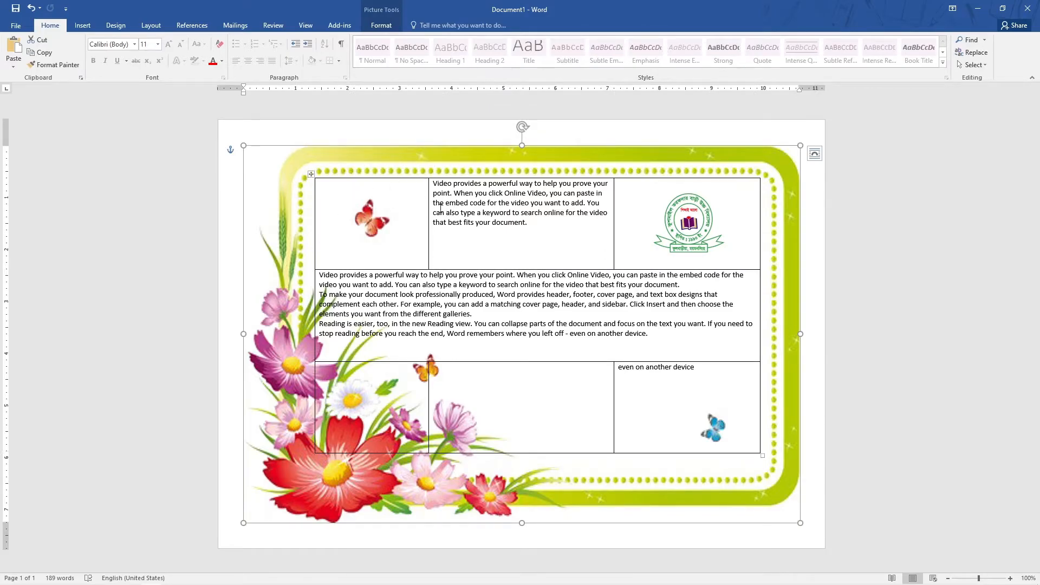
{"action": "left_click", "coordinate": [812, 159]}
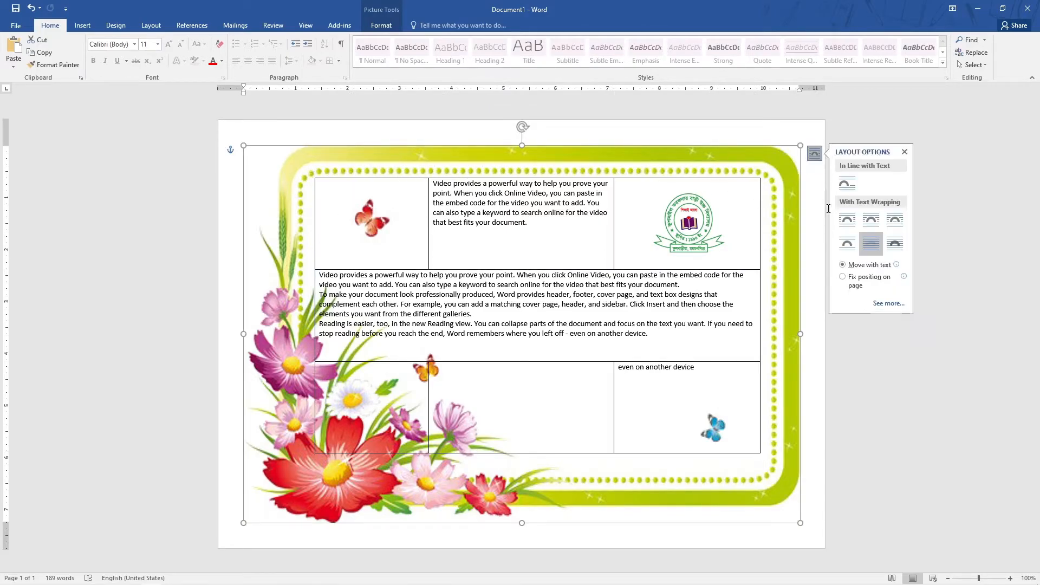
{"action": "left_click", "coordinate": [843, 281]}
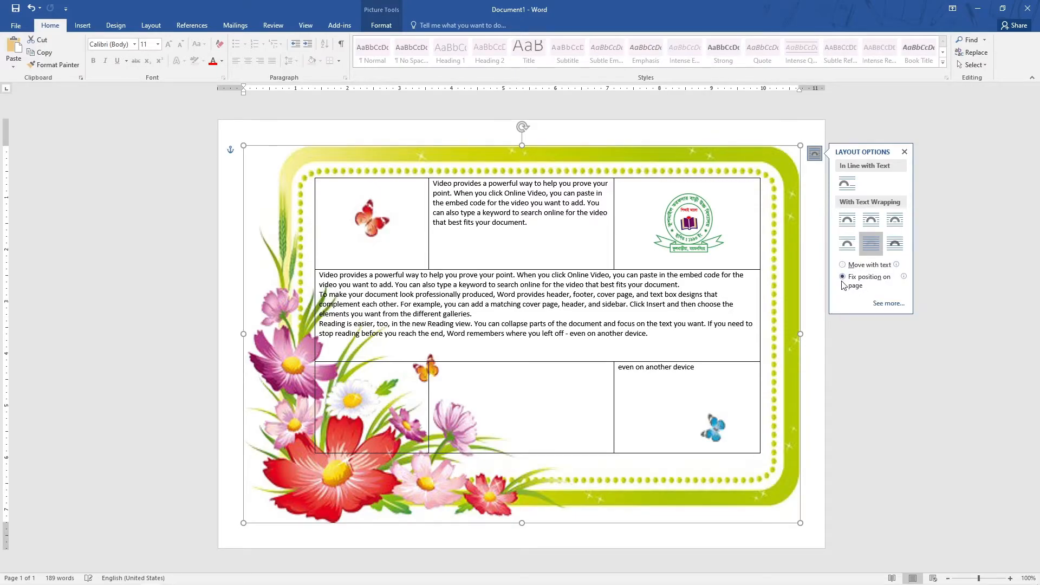
{"action": "left_click", "coordinate": [566, 250]}
{"action": "left_click_drag", "start_coordinate": [549, 202], "coordinate": [593, 205]}
{"action": "left_click", "coordinate": [456, 202]}
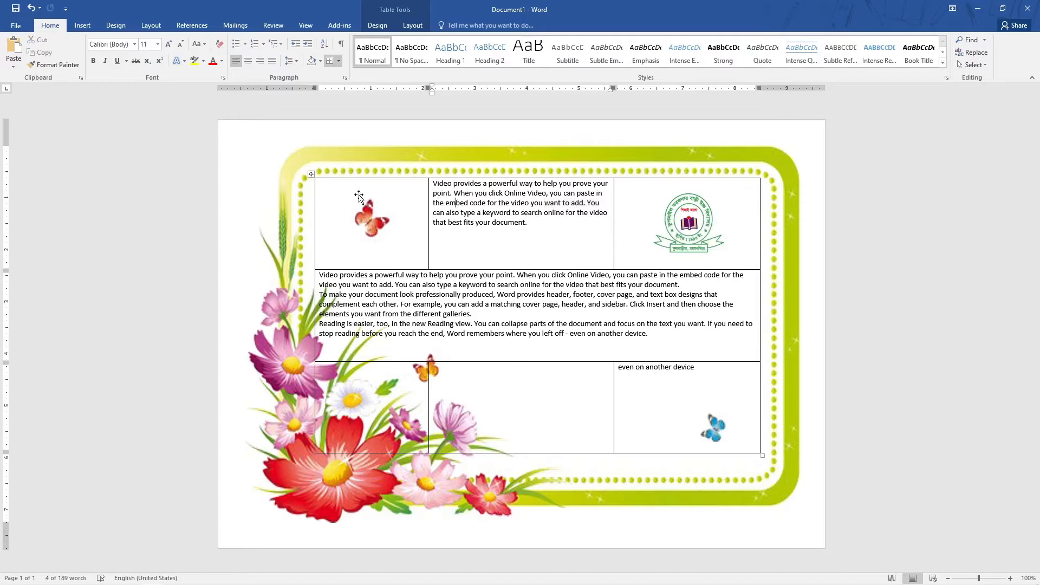
{"action": "left_click", "coordinate": [367, 195]}
{"action": "left_click", "coordinate": [344, 183]}
{"action": "left_click", "coordinate": [340, 155]}
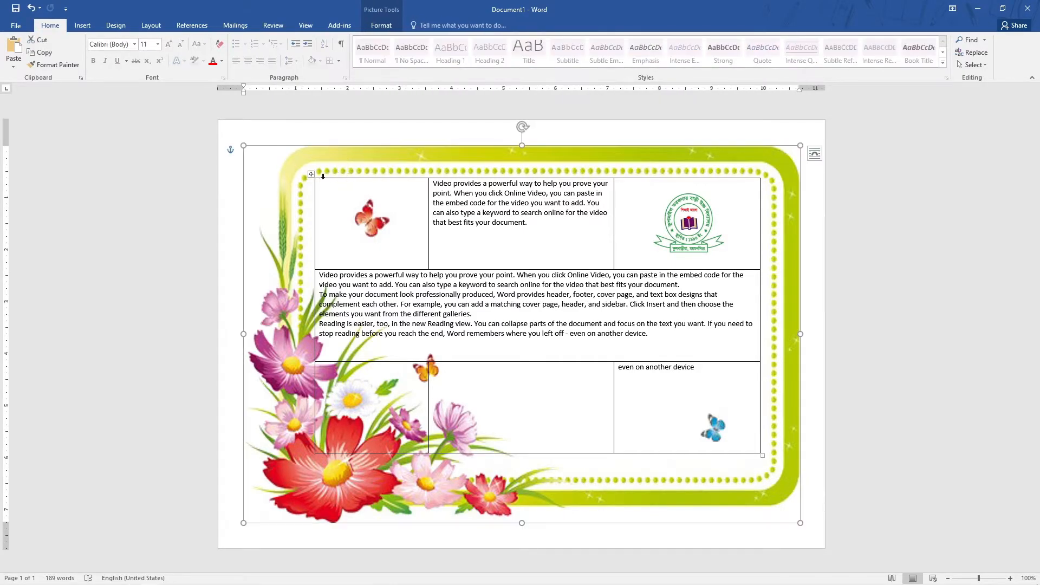
{"action": "left_click", "coordinate": [322, 177]}
{"action": "left_click", "coordinate": [329, 196]}
{"action": "left_click_drag", "start_coordinate": [271, 238], "coordinate": [275, 263]}
{"action": "left_click", "coordinate": [275, 284]}
Copy the red circular school logo with the ribbon from Chrome into the first cell of the Word table's first row
{"action": "left_click", "coordinate": [328, 196]}
{"action": "left_click", "coordinate": [321, 184]}
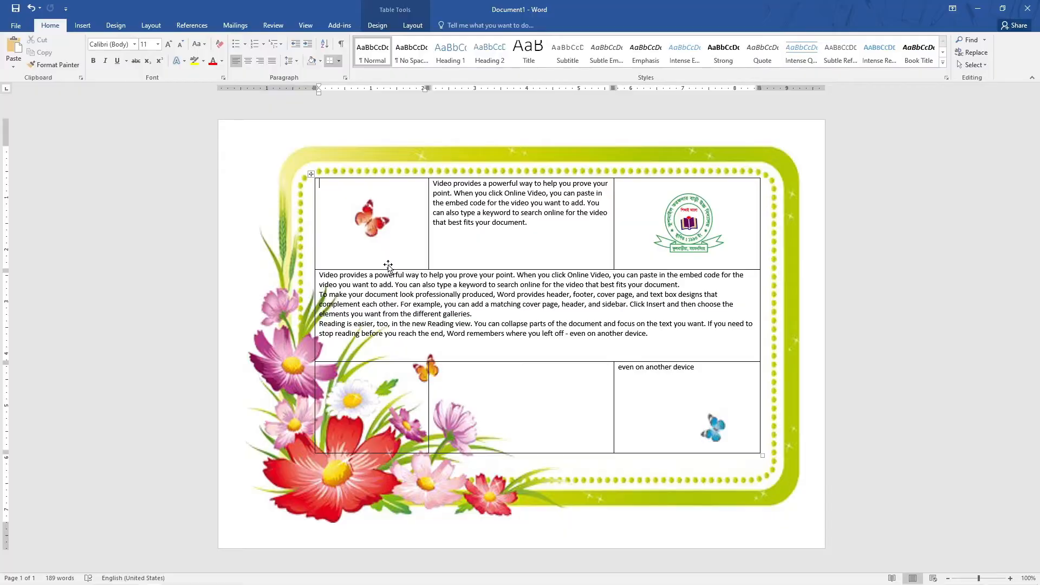
{"action": "key", "text": "alt+Tab"}
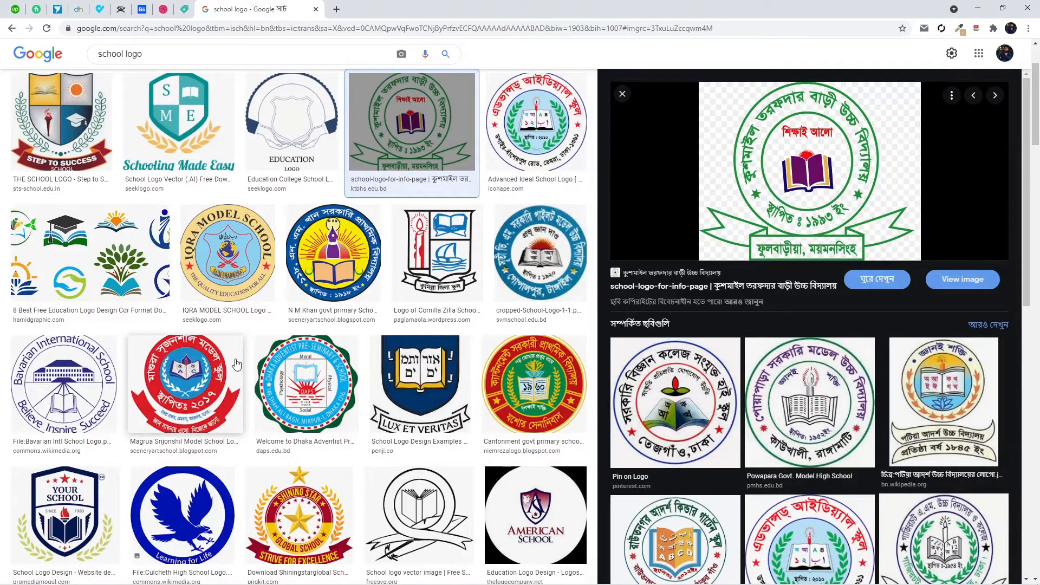
{"action": "left_click", "coordinate": [198, 368]}
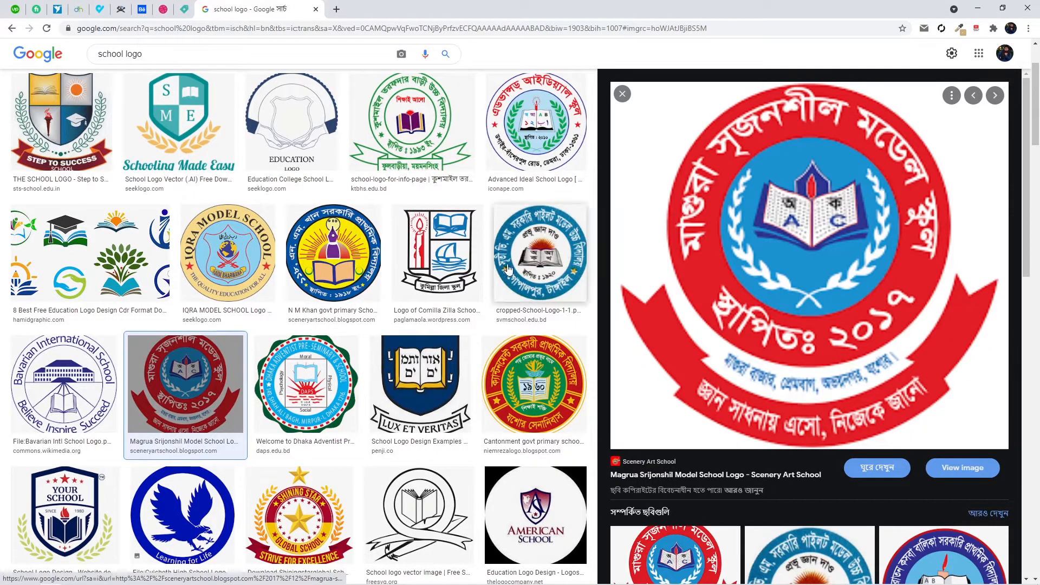
{"action": "right_click", "coordinate": [783, 262]}
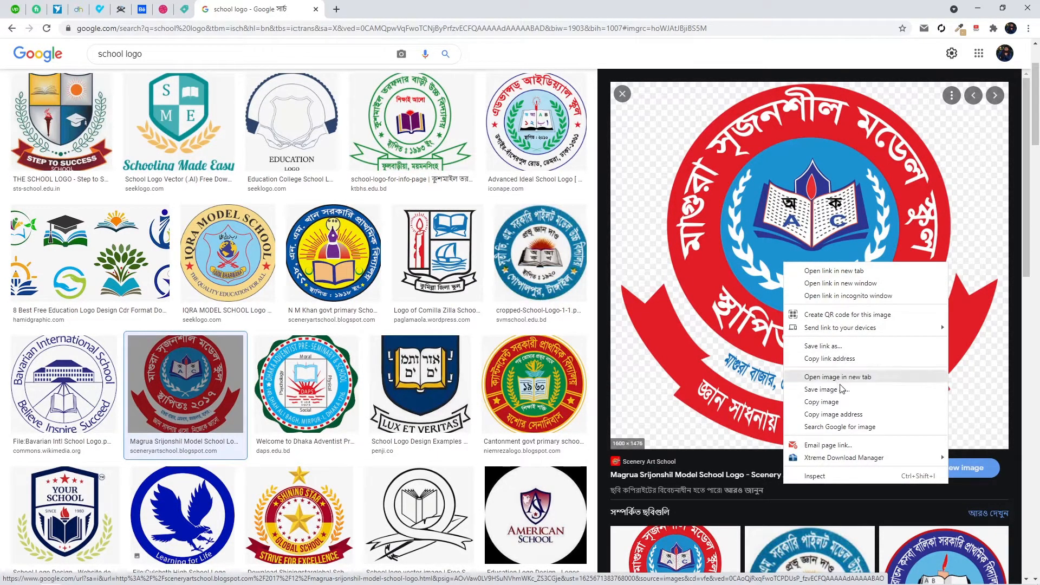
{"action": "left_click", "coordinate": [829, 402]}
{"action": "key", "text": "alt+Tab"}
{"action": "left_click_drag", "start_coordinate": [394, 226], "coordinate": [394, 226]}
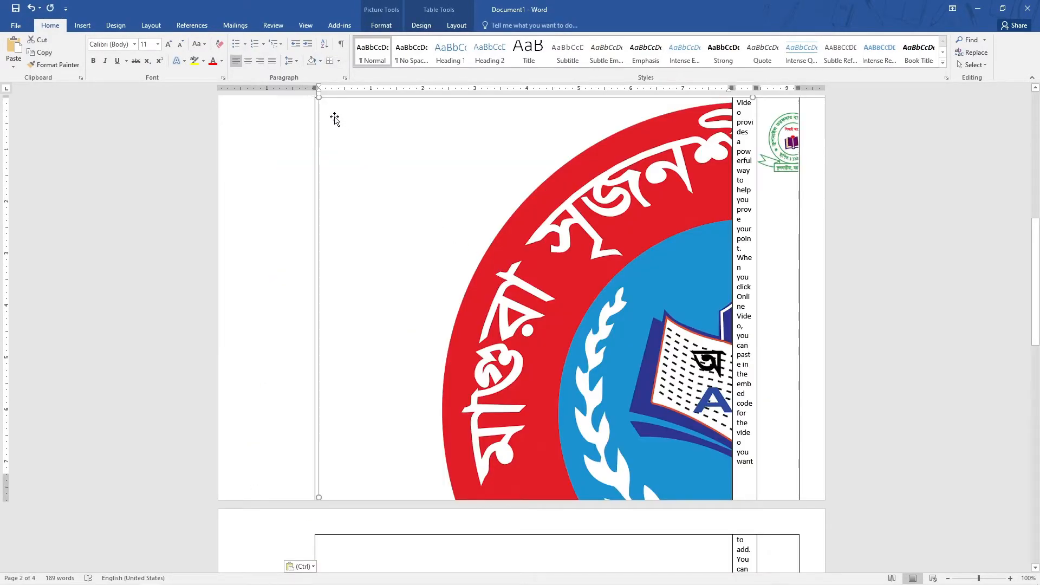
Shrink the oversized red logo to about 1.3 inches wide so it fits in its cell
{"action": "left_click_drag", "start_coordinate": [320, 97], "coordinate": [379, 168]}
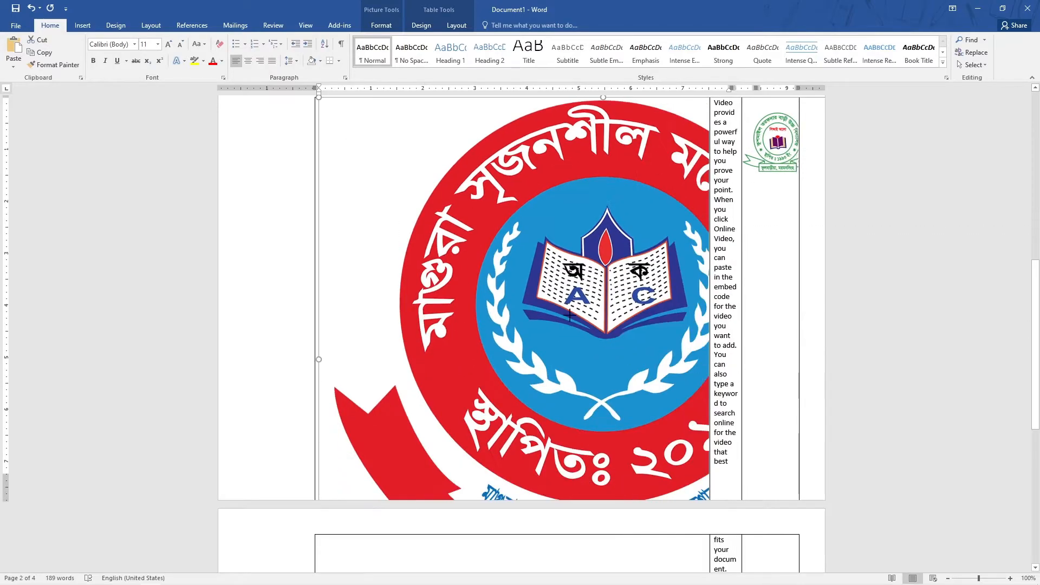
{"action": "left_click_drag", "start_coordinate": [318, 95], "coordinate": [412, 199]}
{"action": "left_click_drag", "start_coordinate": [318, 97], "coordinate": [524, 264]}
{"action": "left_click_drag", "start_coordinate": [319, 177], "coordinate": [378, 231]}
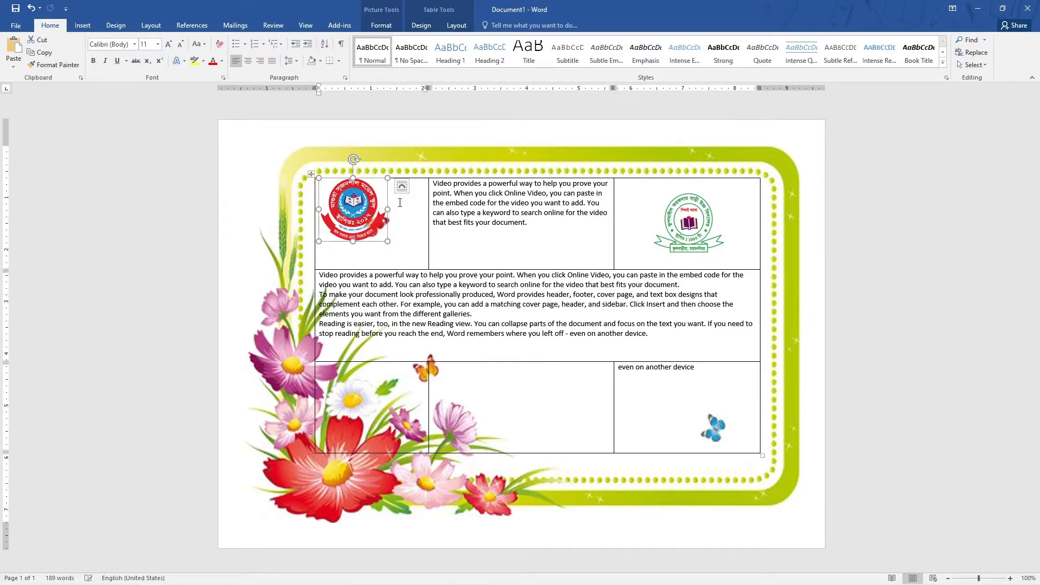
Set the red logo's text wrapping to Top and Bottom and move it to the middle of its cell
{"action": "left_click", "coordinate": [401, 186]}
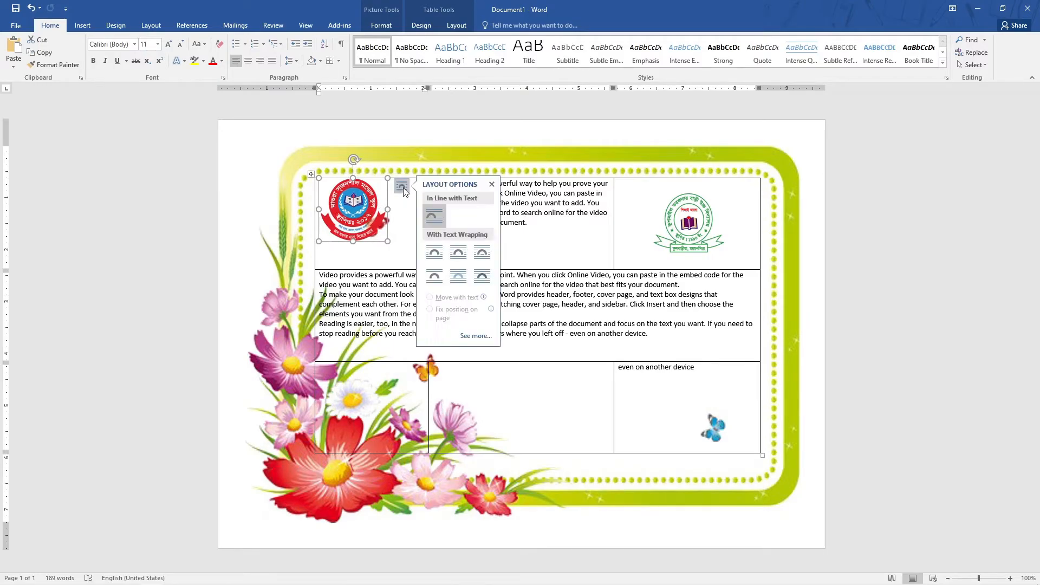
{"action": "left_click", "coordinate": [439, 286]}
{"action": "left_click_drag", "start_coordinate": [354, 219], "coordinate": [370, 235]}
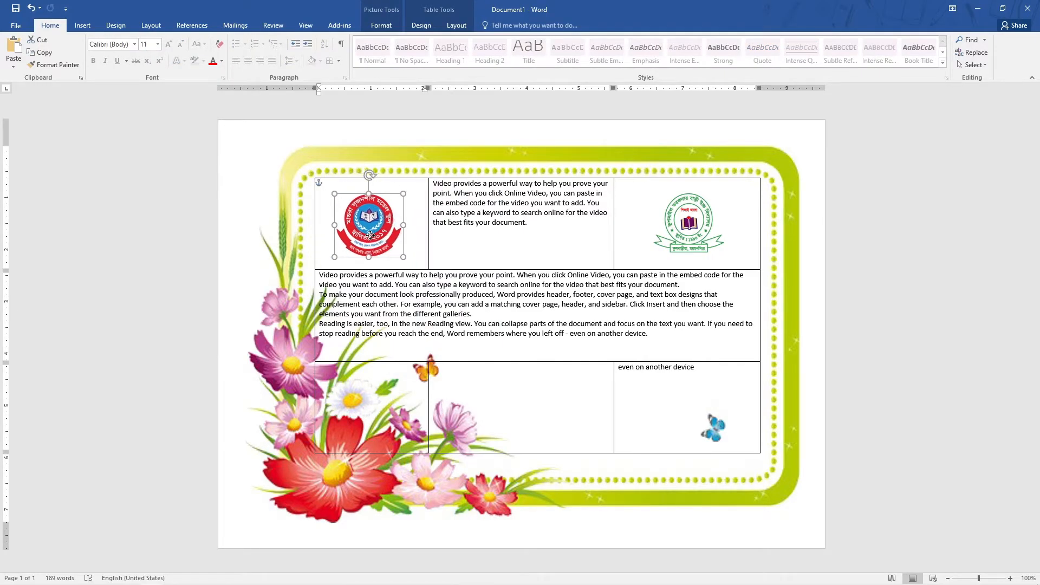
Remove all borders from the entire table
{"action": "left_click", "coordinate": [535, 260]}
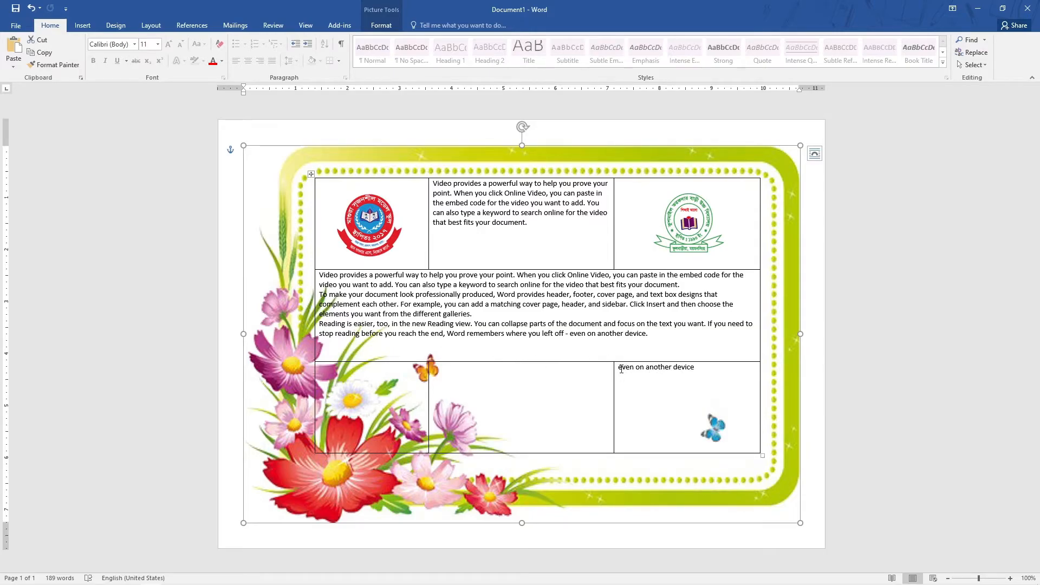
{"action": "left_click", "coordinate": [311, 174]}
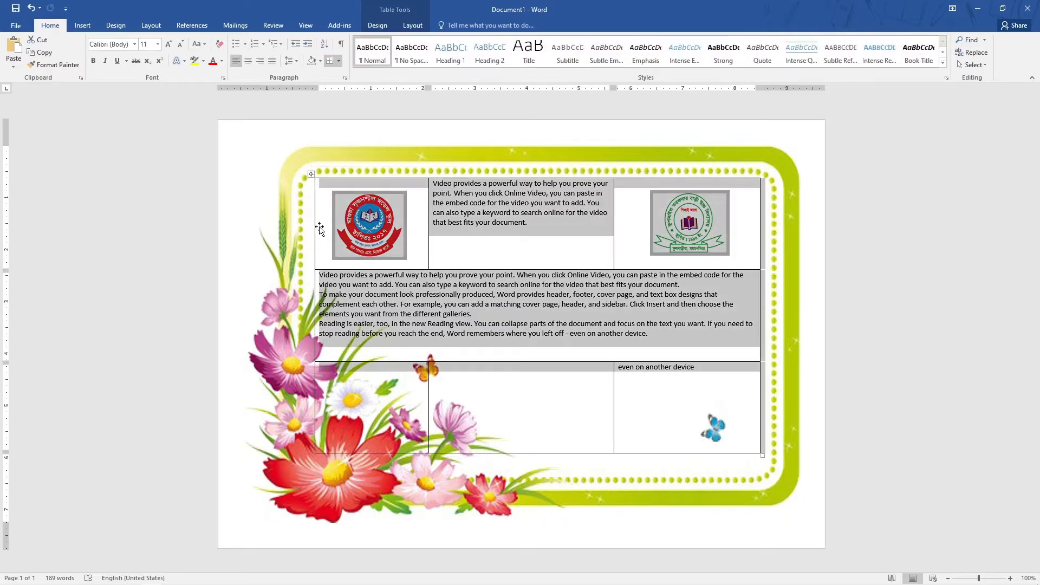
{"action": "left_click", "coordinate": [339, 60]}
{"action": "left_click", "coordinate": [368, 127]}
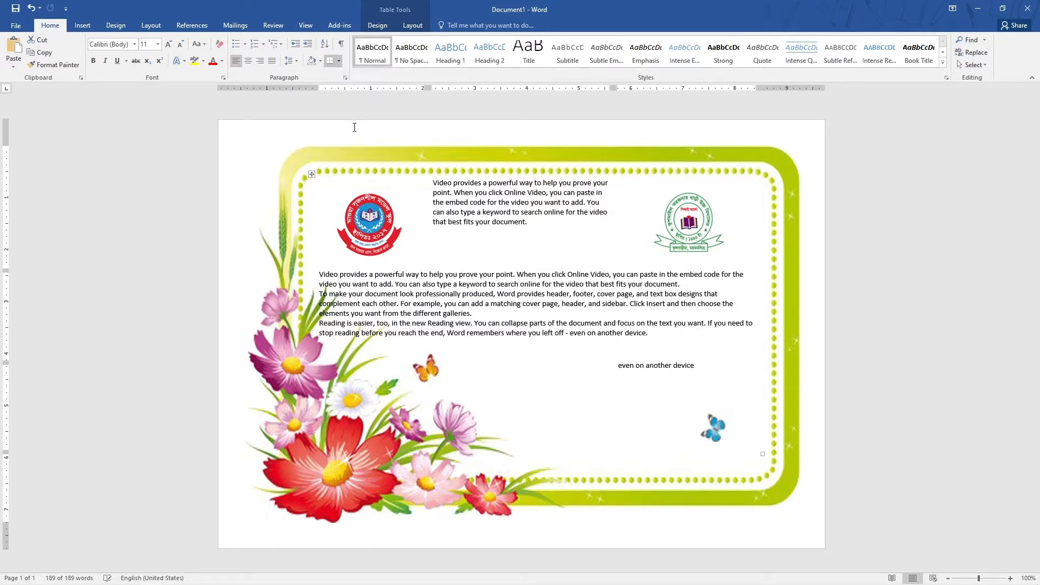
{"action": "left_click", "coordinate": [614, 239]}
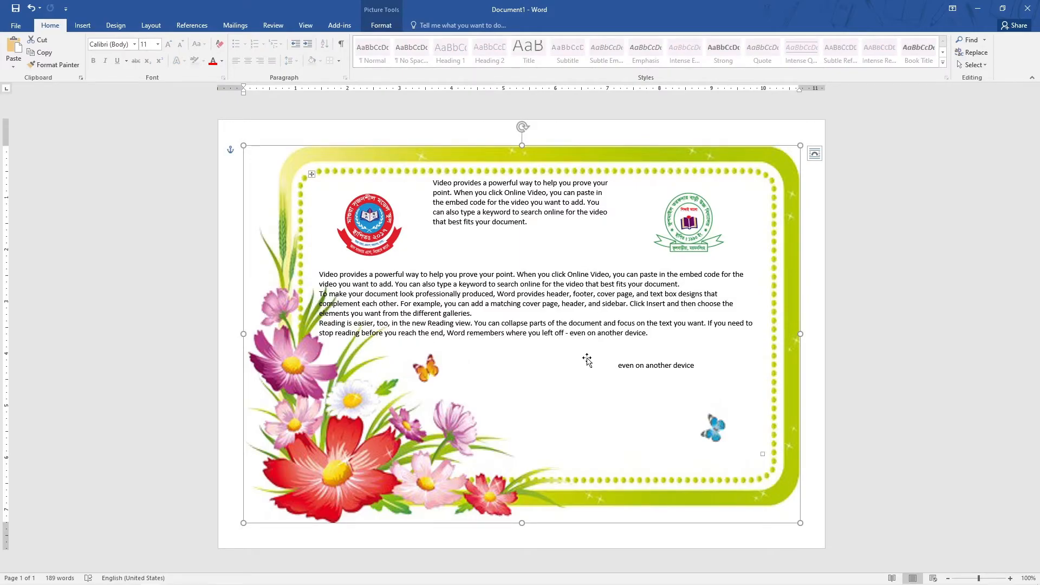
Add a top border to the table cell containing "even on another device"
{"action": "left_click", "coordinate": [625, 366]}
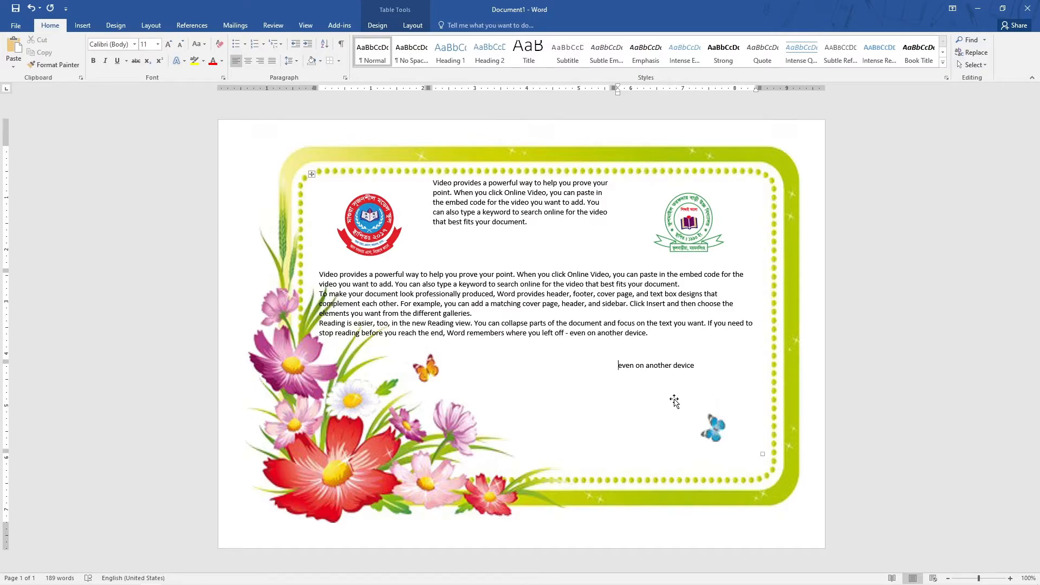
{"action": "key", "text": "shift+End"}
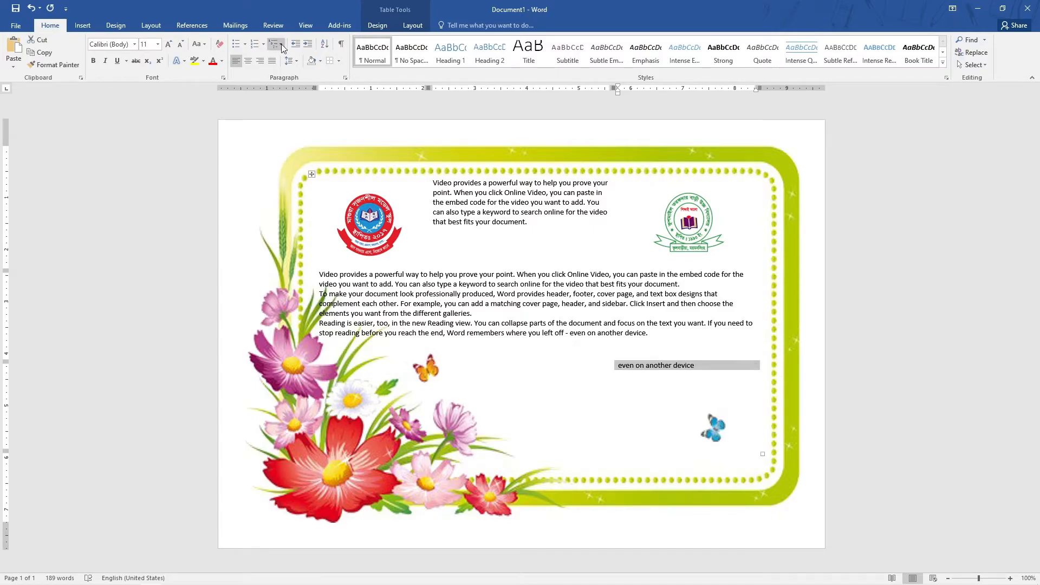
{"action": "left_click", "coordinate": [338, 61]}
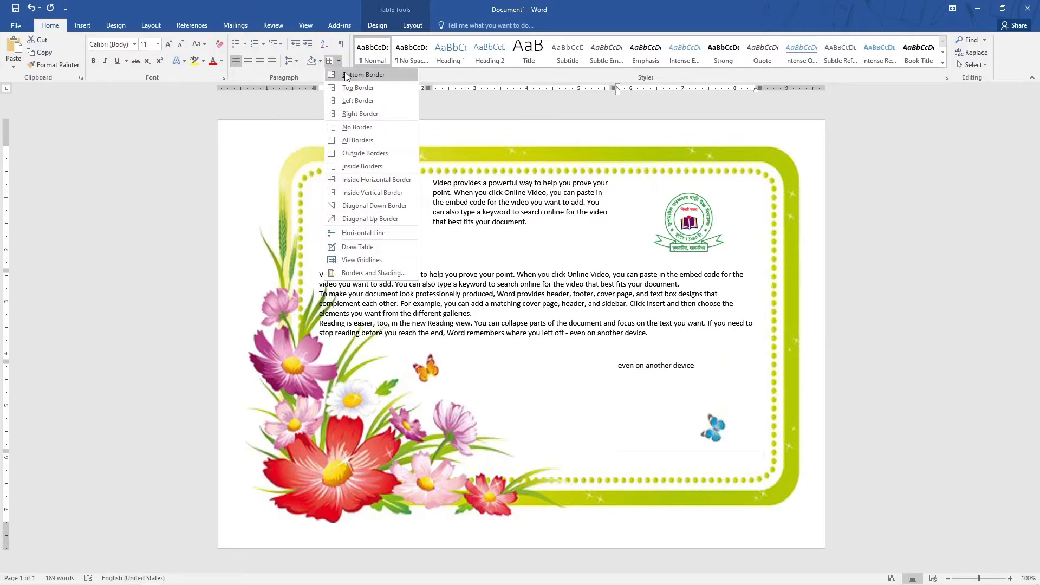
{"action": "left_click", "coordinate": [352, 89]}
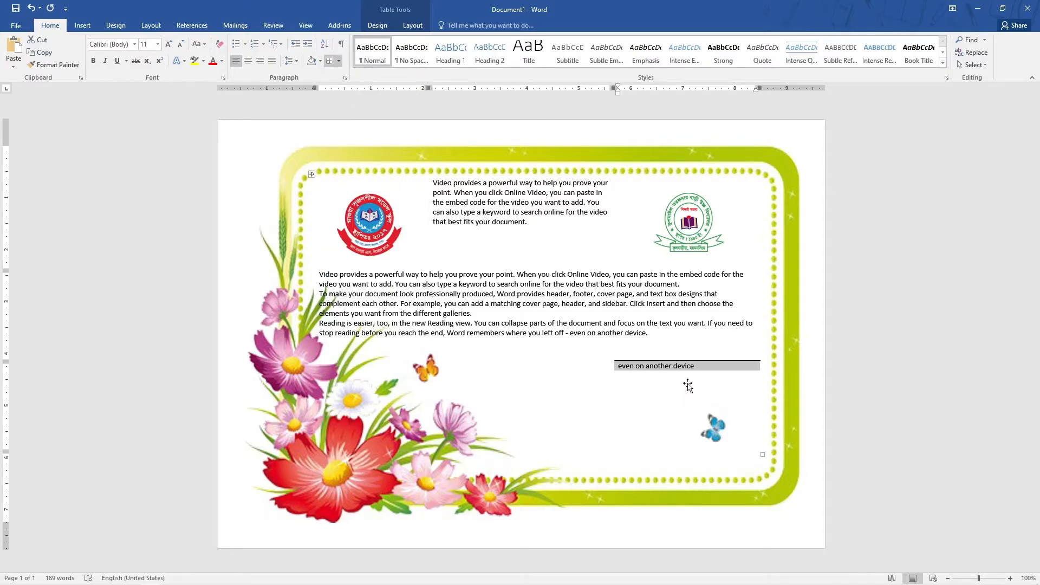
Turn on the table's gridlines so the borderless cell boundaries show on the page
{"action": "left_click", "coordinate": [674, 367]}
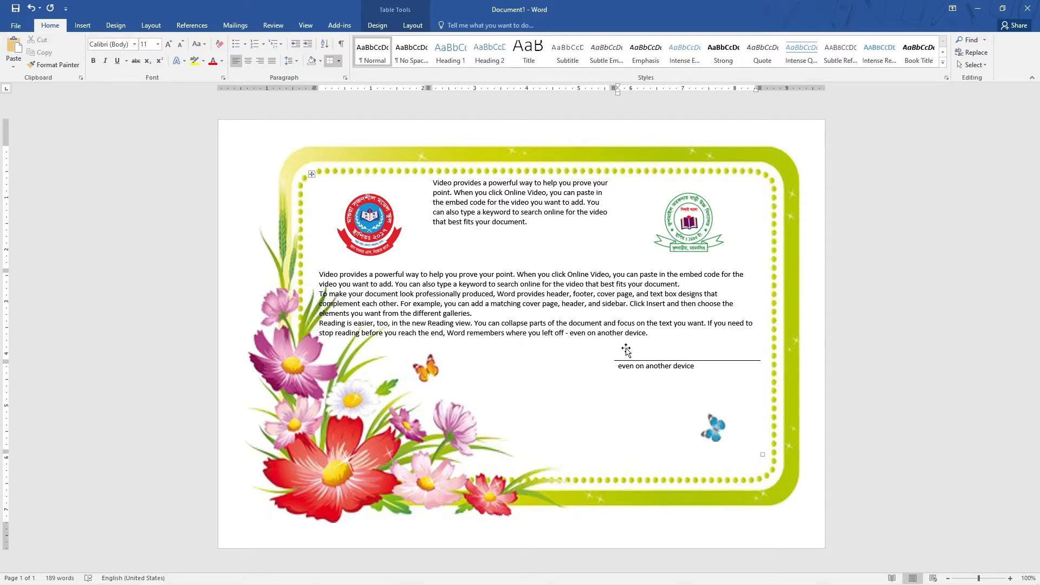
{"action": "left_click", "coordinate": [310, 175]}
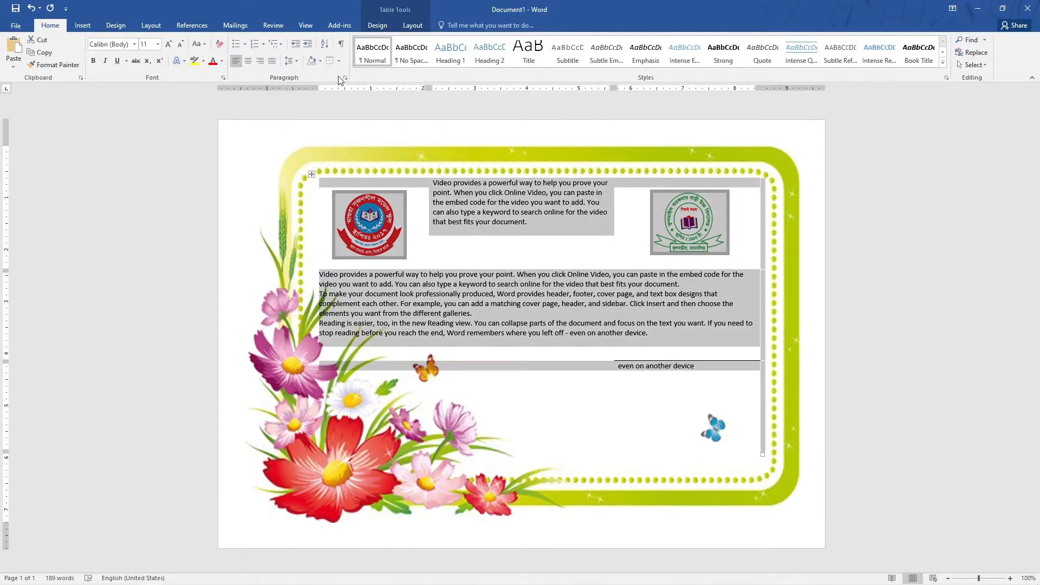
{"action": "left_click", "coordinate": [338, 60]}
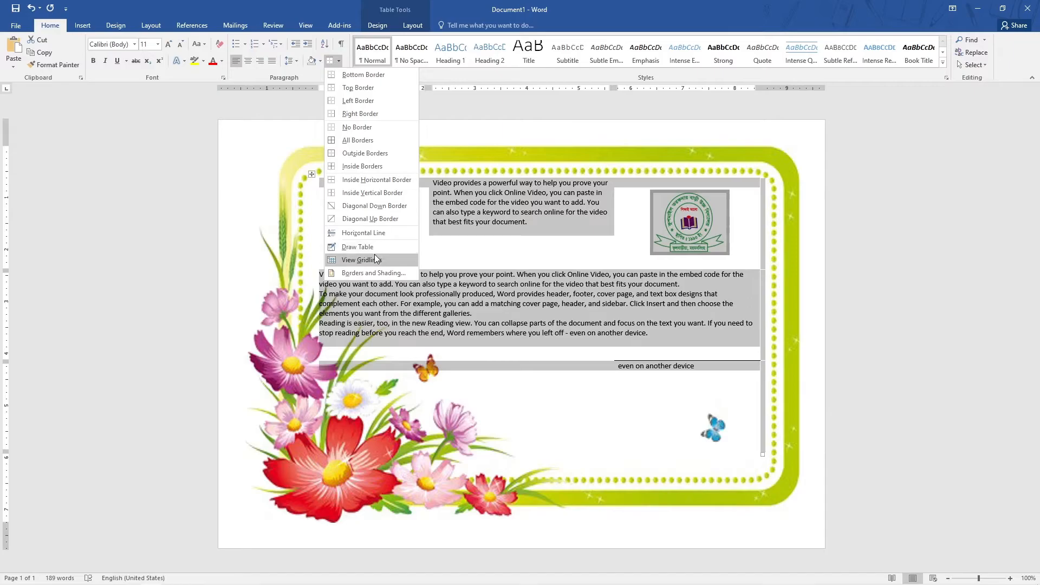
{"action": "left_click", "coordinate": [374, 256]}
{"action": "left_click", "coordinate": [598, 361]}
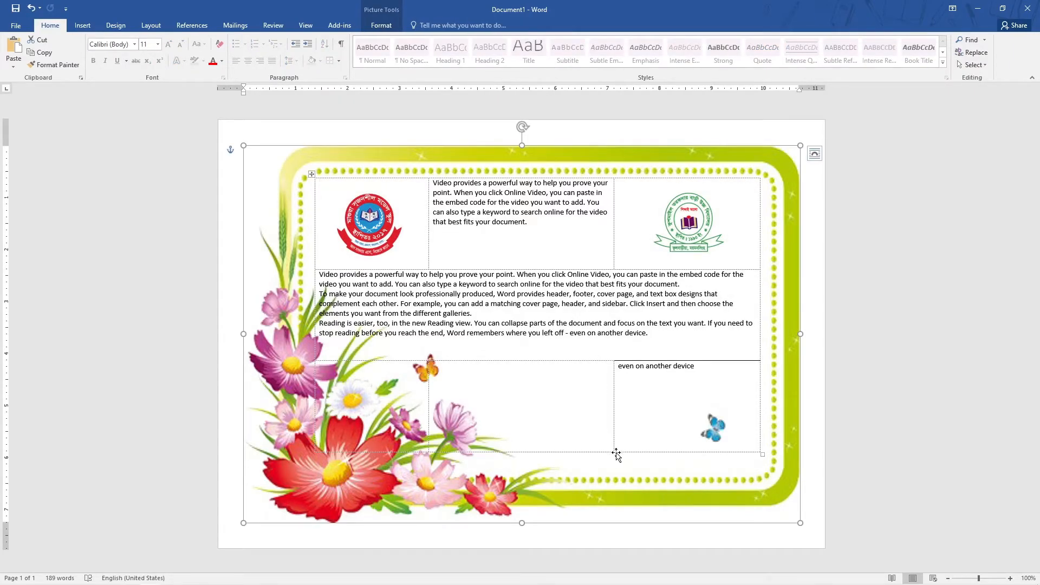
{"action": "left_click", "coordinate": [786, 533]}
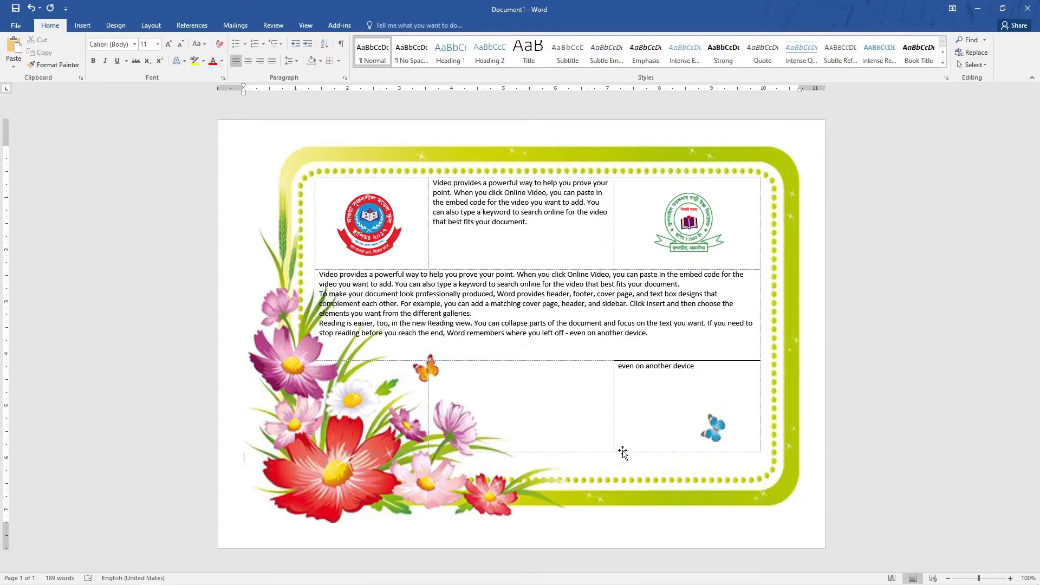
{"action": "left_click", "coordinate": [312, 174]}
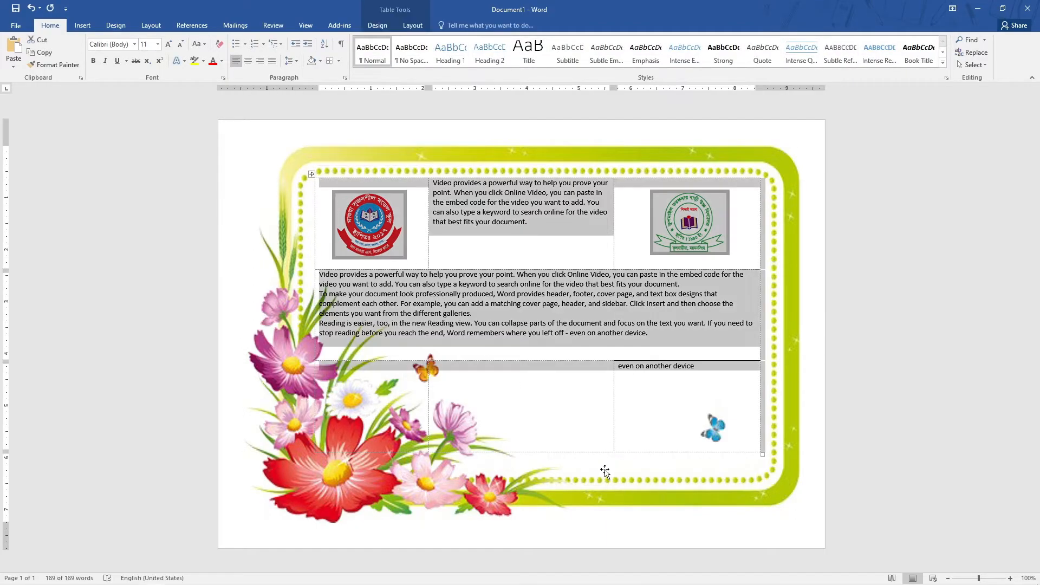
Move the flower frame picture out of the page body into the header and return to the document text
{"action": "left_click", "coordinate": [617, 452]}
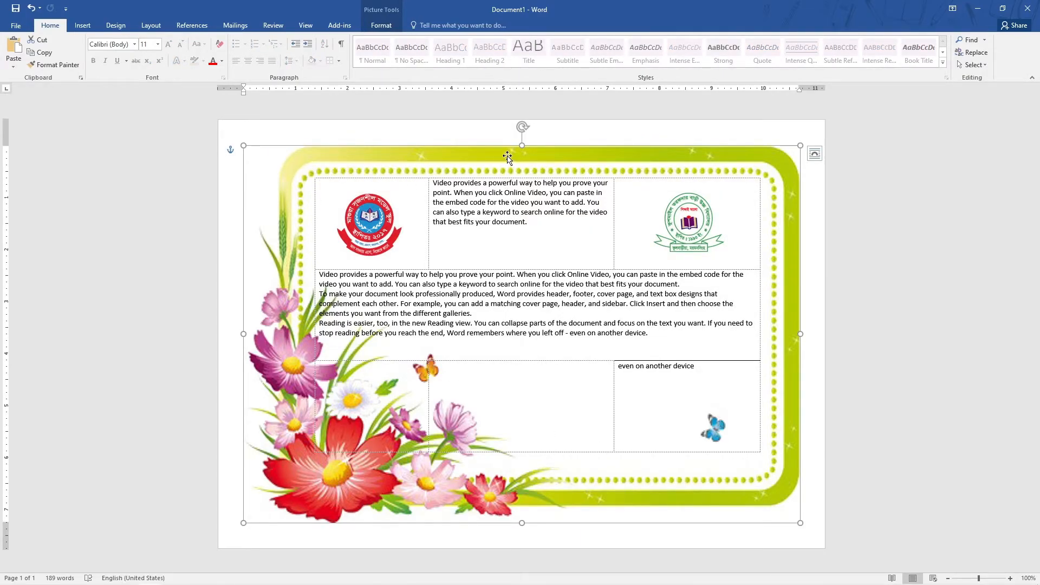
{"action": "key", "text": "Delete"}
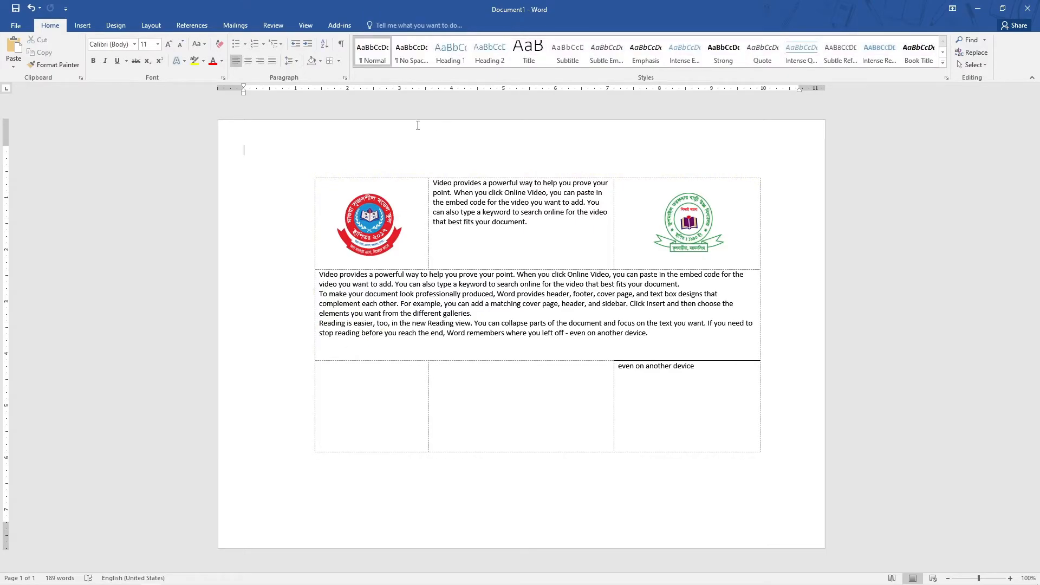
{"action": "double_click", "coordinate": [377, 125]}
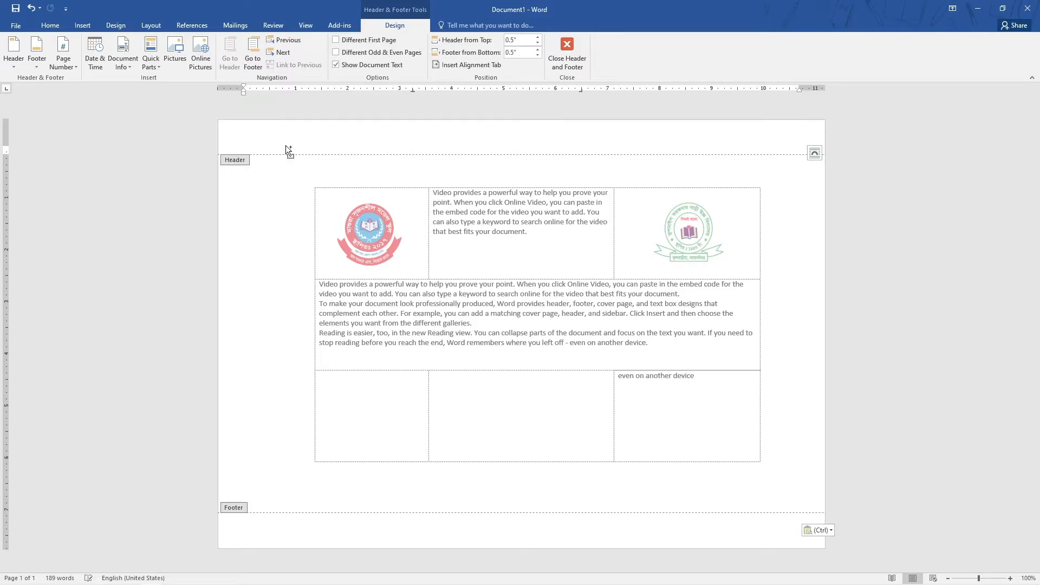
{"action": "key", "text": "ctrl+v"}
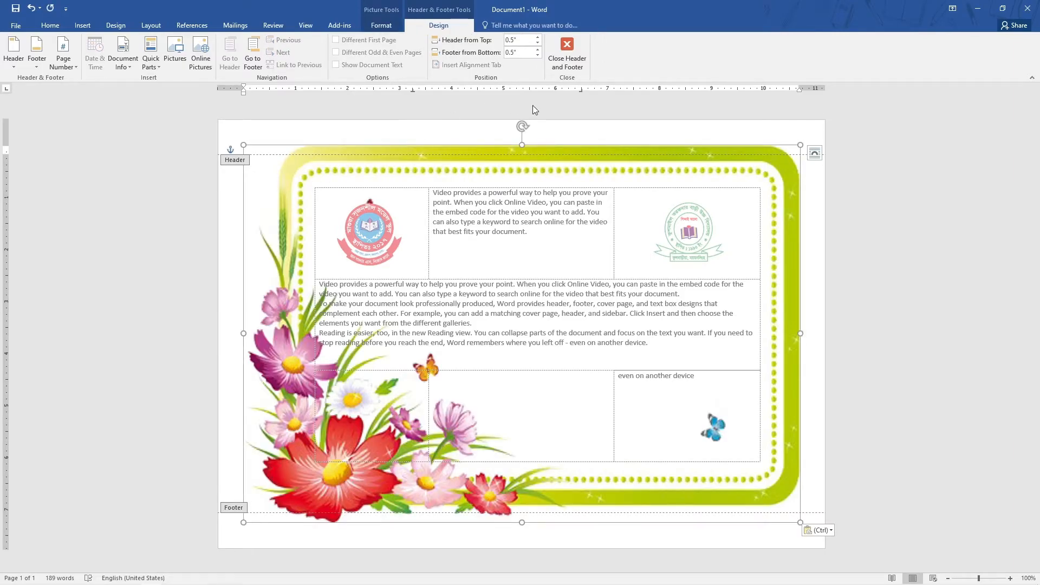
{"action": "left_click", "coordinate": [567, 56]}
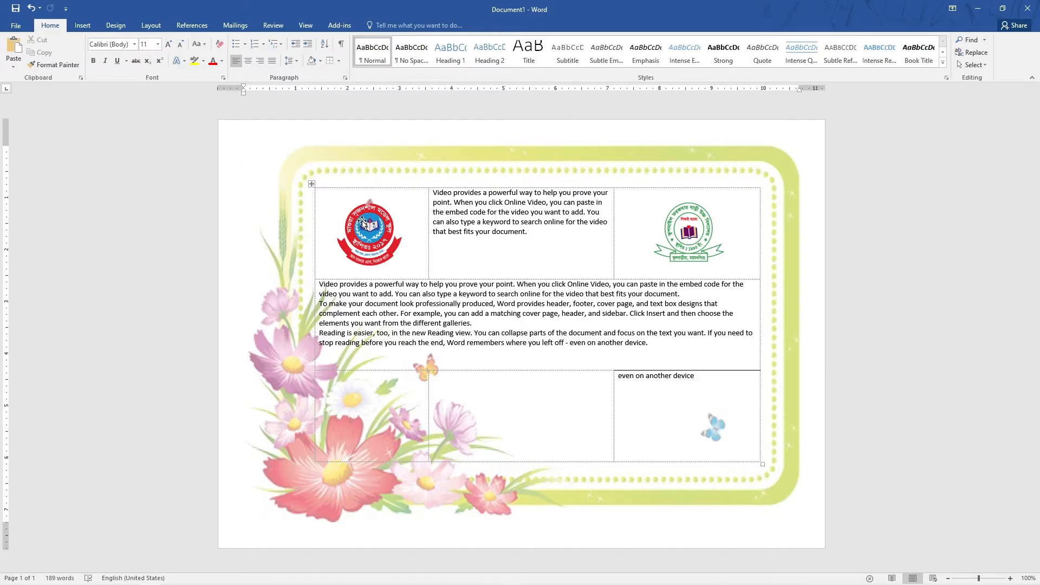
Resize the table to about 8.85 inches wide and less tall, and lower the signature line by making the body text row taller
{"action": "left_click", "coordinate": [447, 254]}
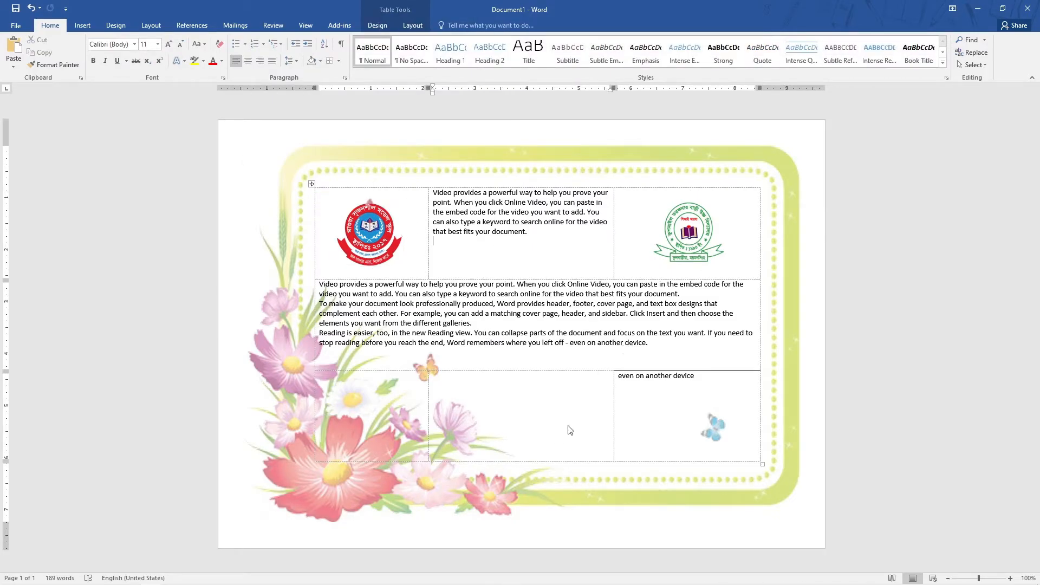
{"action": "left_click", "coordinate": [659, 401]}
{"action": "left_click_drag", "start_coordinate": [762, 463], "coordinate": [774, 272]}
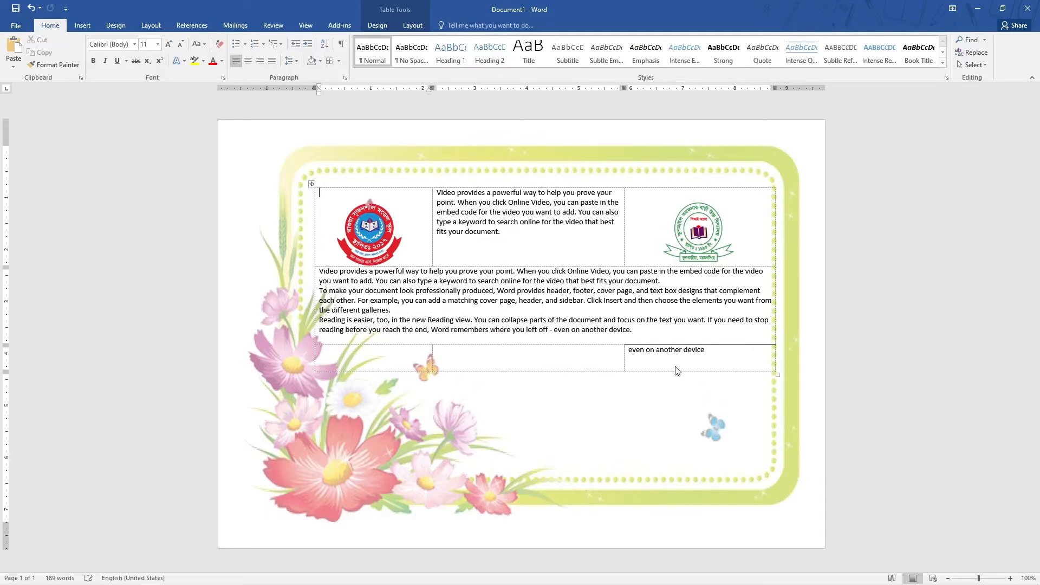
{"action": "left_click", "coordinate": [603, 343]}
{"action": "left_click_drag", "start_coordinate": [632, 344], "coordinate": [632, 405]}
{"action": "left_click", "coordinate": [645, 427]}
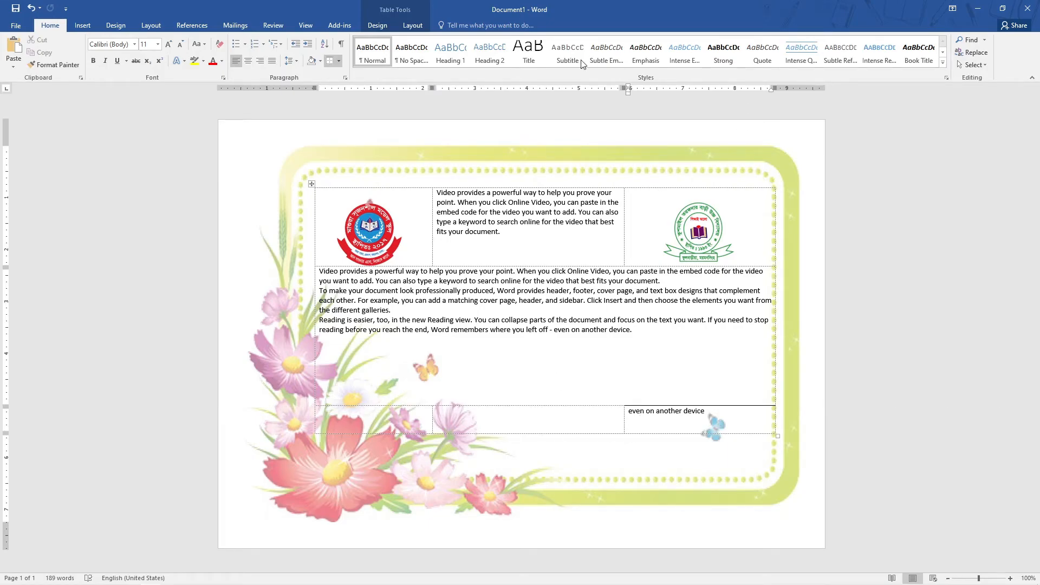
Turn off the display of the table's gridlines
{"action": "left_click", "coordinate": [339, 61]}
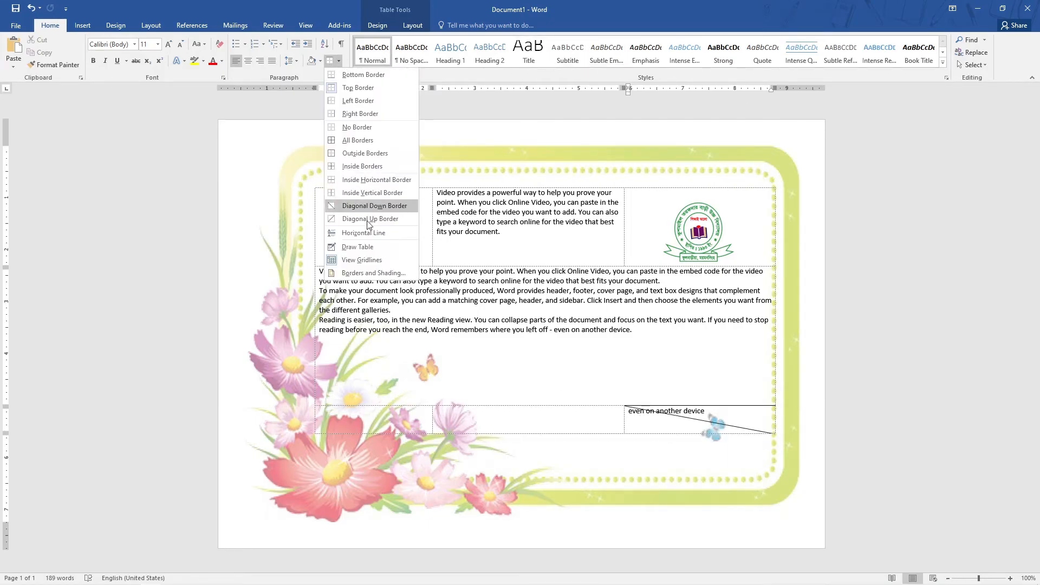
{"action": "left_click", "coordinate": [362, 260]}
{"action": "left_click", "coordinate": [596, 395]}
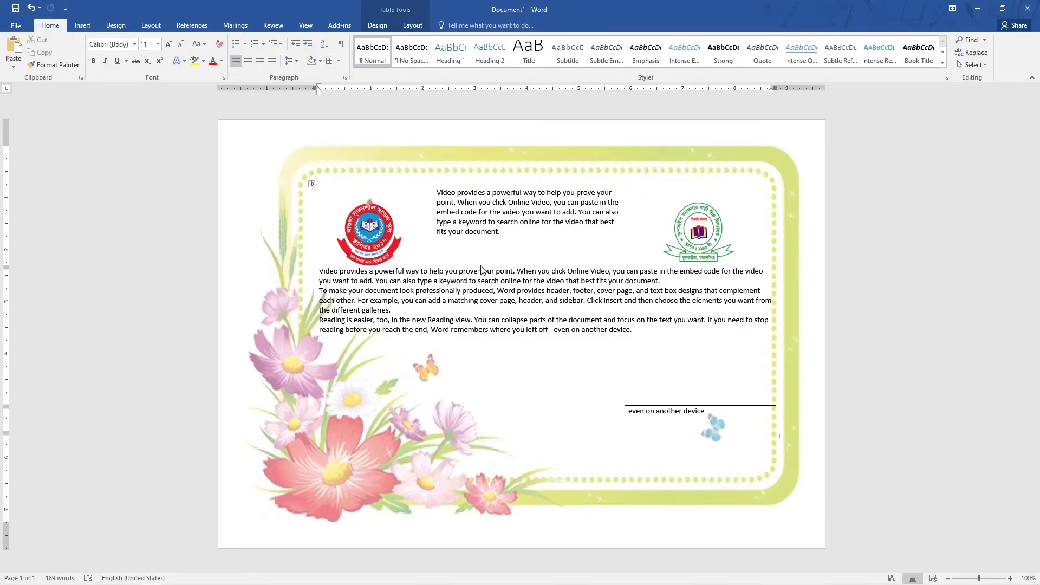
Make the logo row taller to lower the body text, and move the signature line slightly further down the page
{"action": "left_click_drag", "start_coordinate": [481, 268], "coordinate": [480, 301]}
{"action": "left_click", "coordinate": [572, 445]}
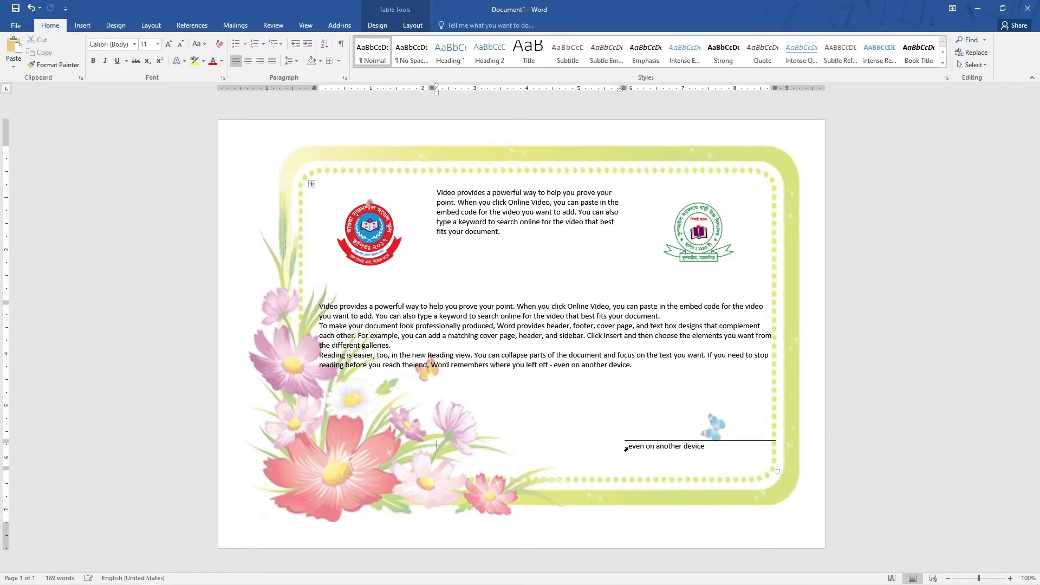
{"action": "mouse_move", "coordinate": [627, 442]}
{"action": "left_mouse_down"}
{"action": "mouse_move", "coordinate": [629, 398]}
{"action": "mouse_move", "coordinate": [622, 450]}
{"action": "left_mouse_up"}
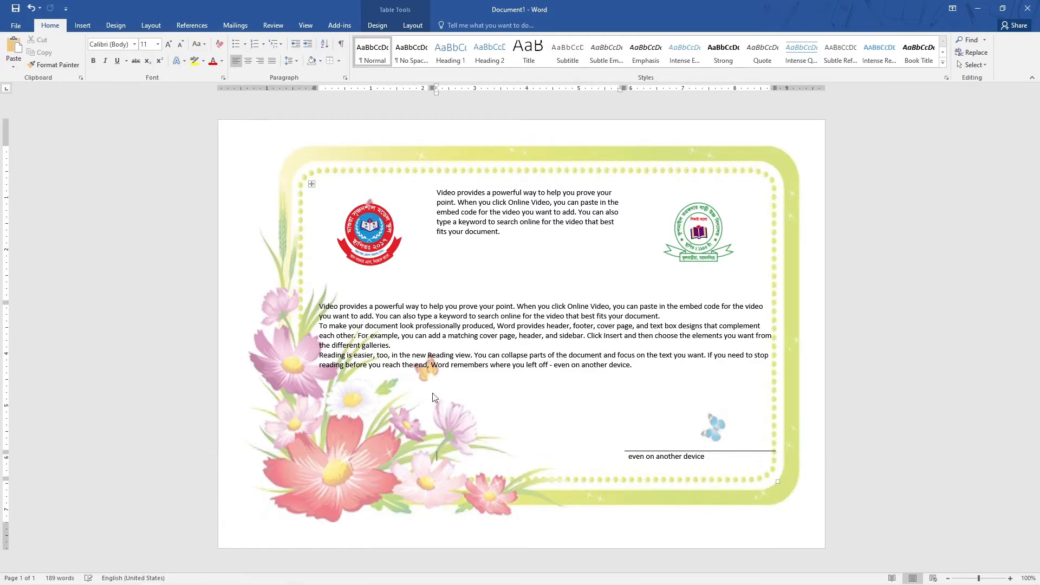
Center the text between the two logos both horizontally and vertically in its cell
{"action": "left_click", "coordinate": [432, 440]}
{"action": "left_click", "coordinate": [412, 26]}
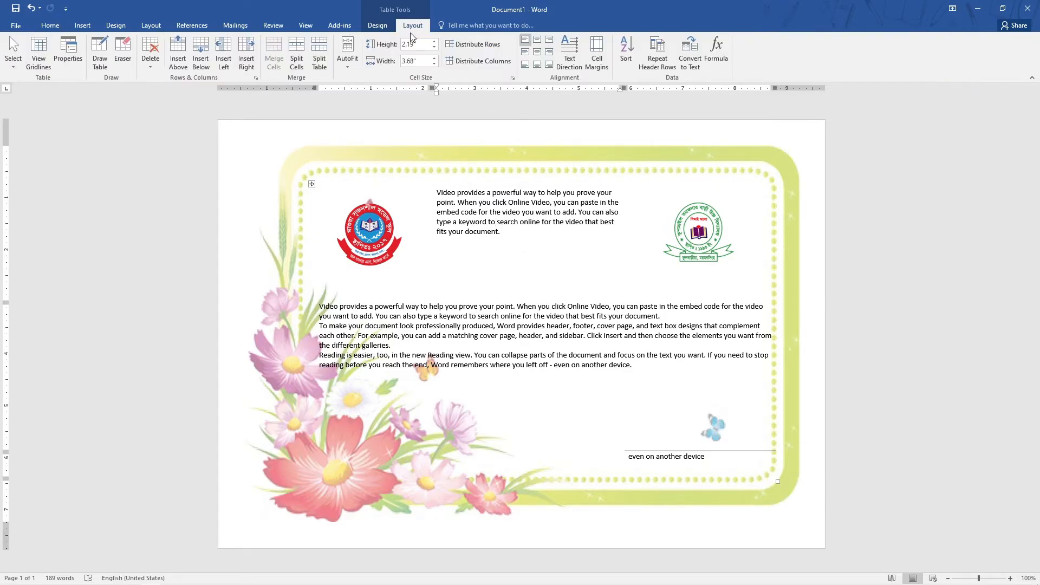
{"action": "left_click", "coordinate": [537, 51]}
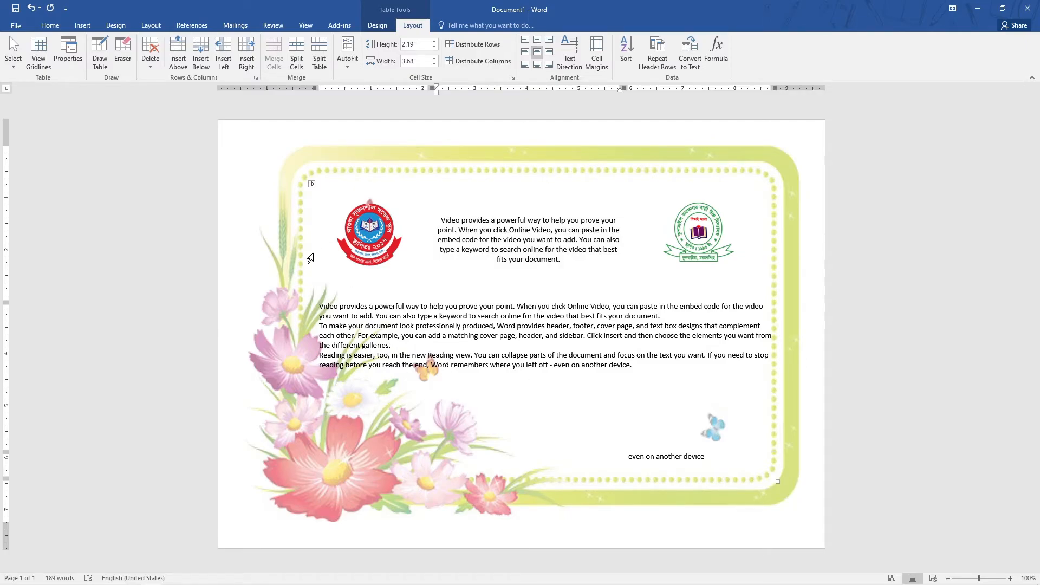
Try to increase the indent of the whole body text row, and undo the change
{"action": "left_click", "coordinate": [321, 327]}
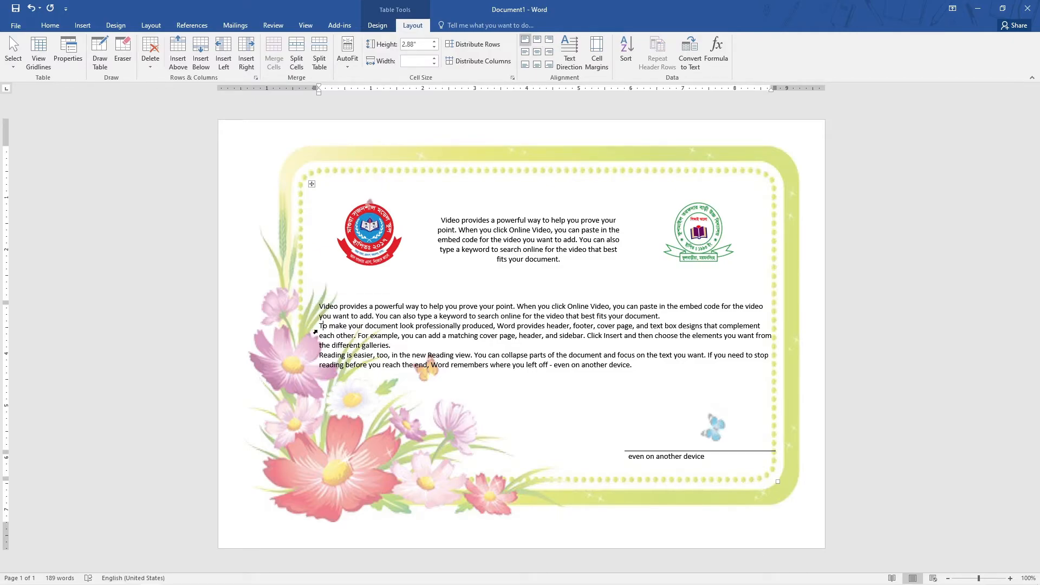
{"action": "left_click", "coordinate": [315, 332]}
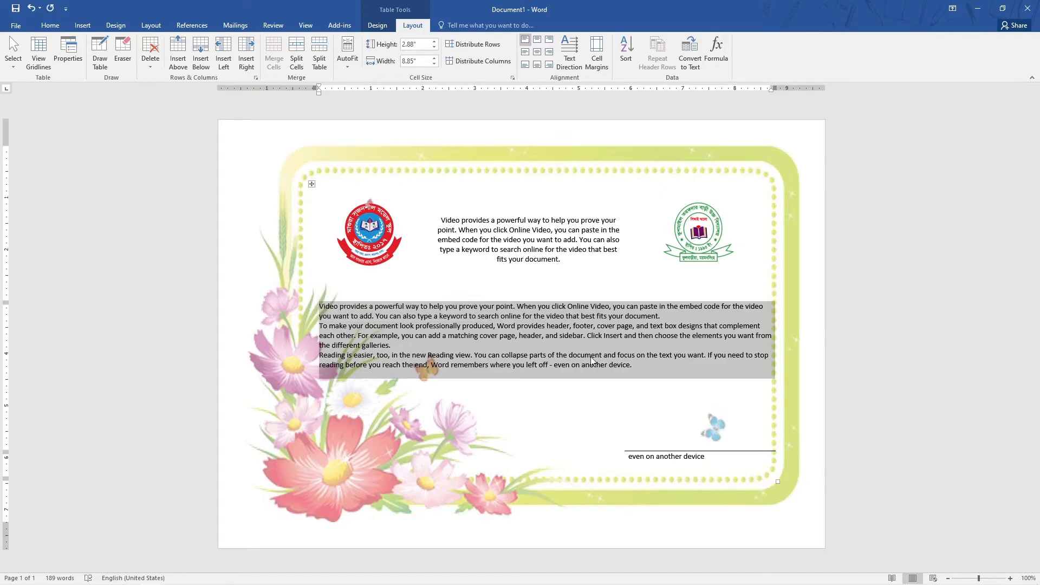
{"action": "left_click", "coordinate": [51, 25]}
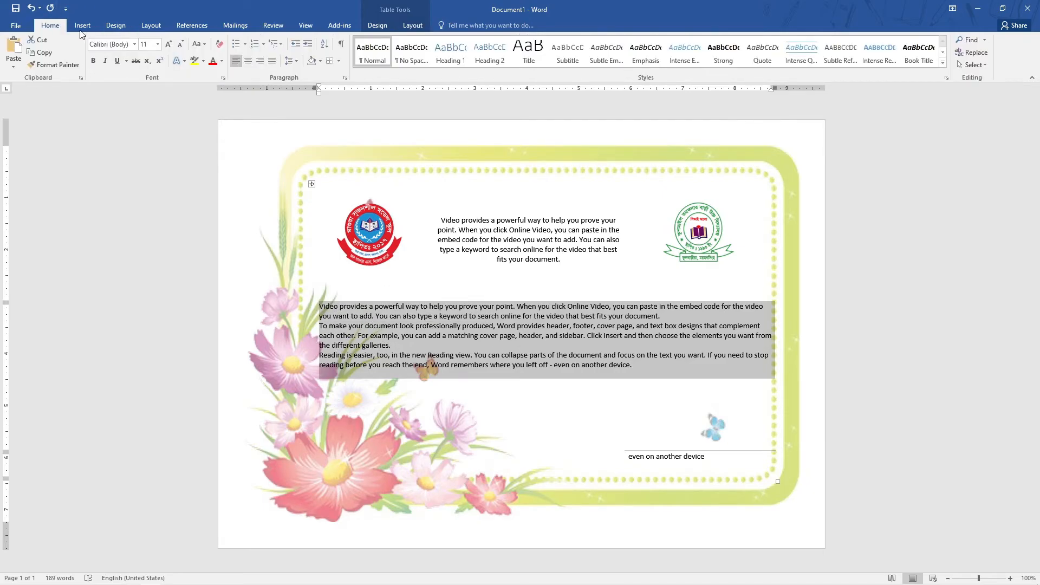
{"action": "left_click", "coordinate": [307, 44]}
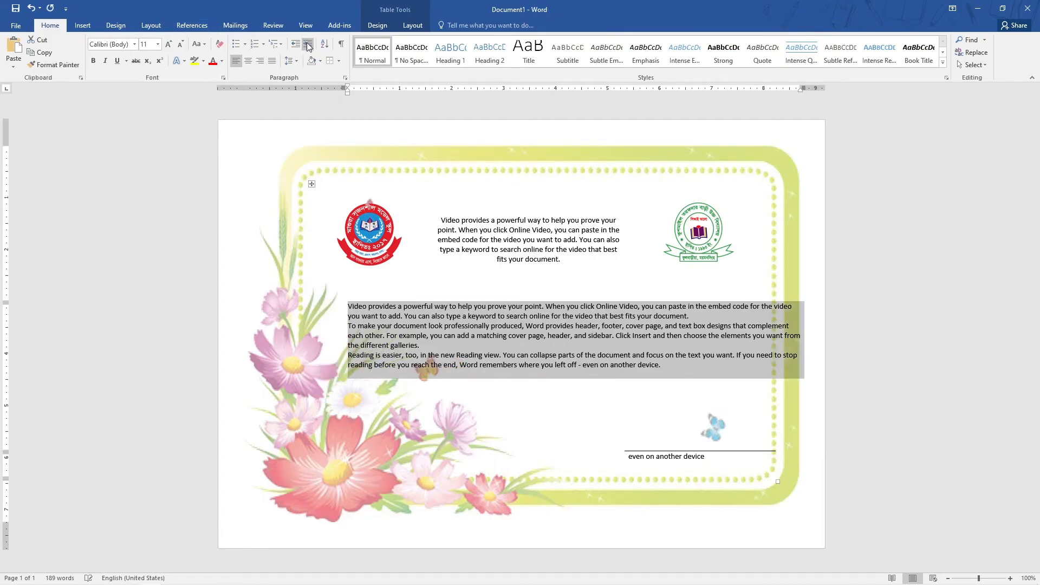
{"action": "left_click", "coordinate": [308, 44]}
{"action": "key", "text": "ctrl+z"}
{"action": "key", "text": "ctrl+z"}
Indent all the body paragraphs three levels, to a left indent of 1.5 inches
{"action": "left_click", "coordinate": [371, 328]}
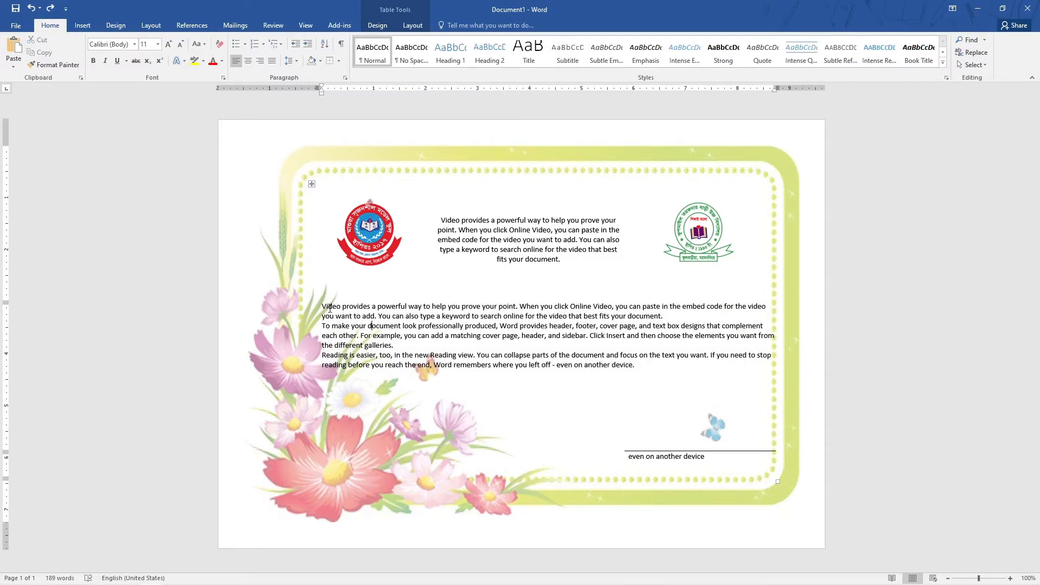
{"action": "left_click_drag", "start_coordinate": [324, 306], "coordinate": [646, 375]}
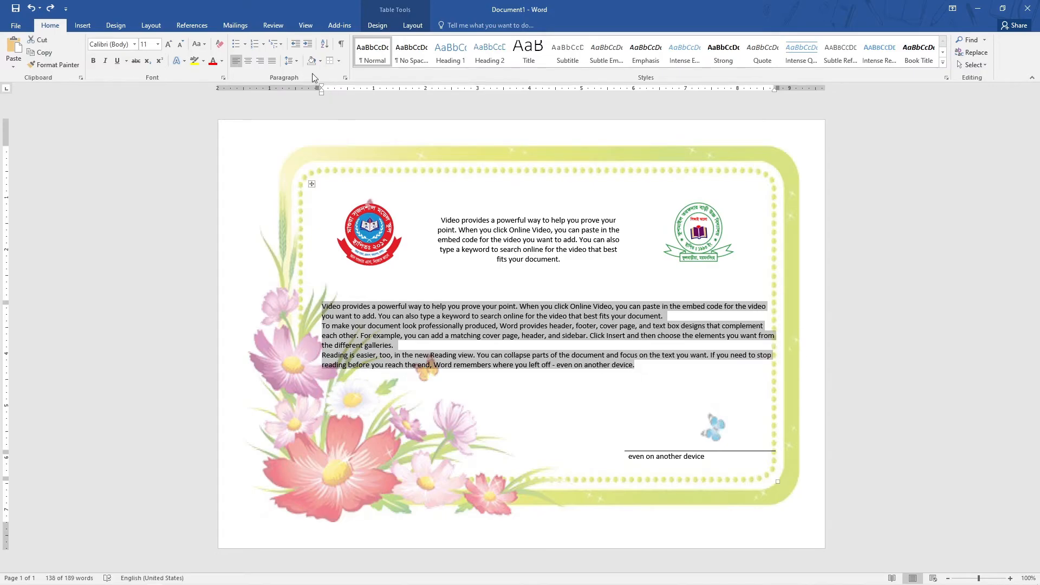
{"action": "left_click", "coordinate": [308, 45]}
{"action": "left_click", "coordinate": [308, 49]}
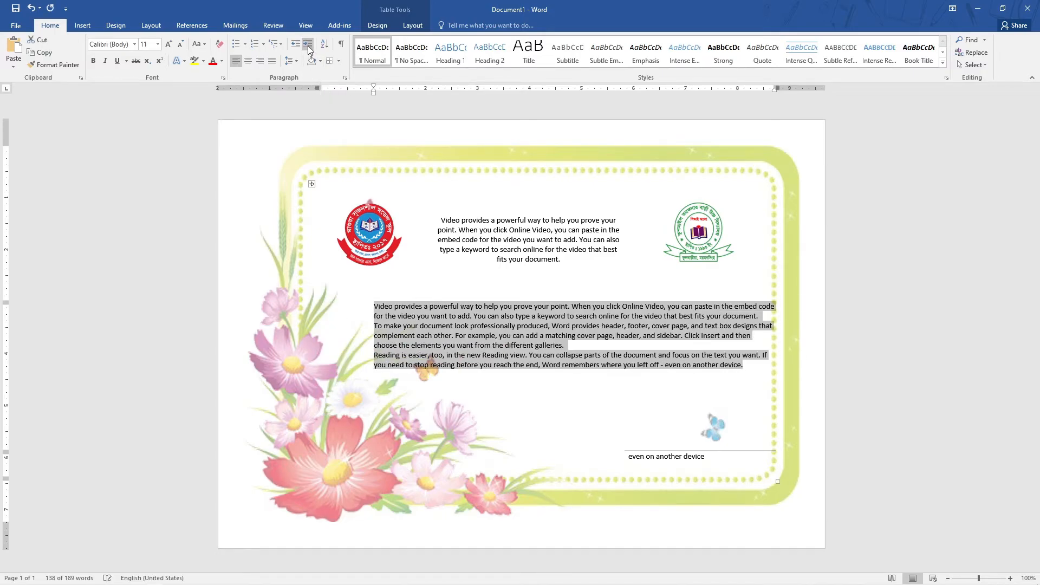
{"action": "left_click", "coordinate": [308, 49]}
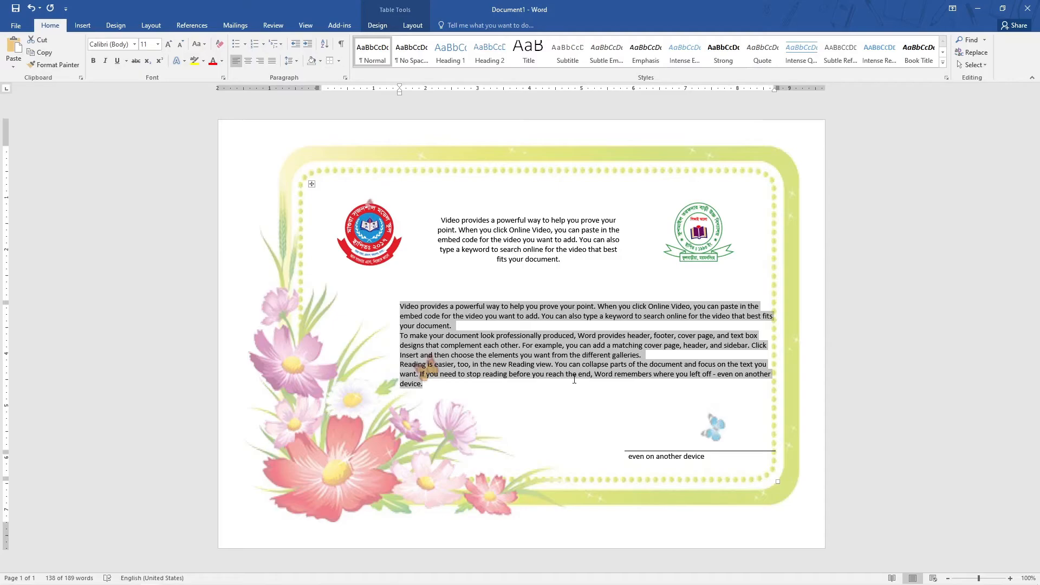
{"action": "left_click", "coordinate": [540, 404]}
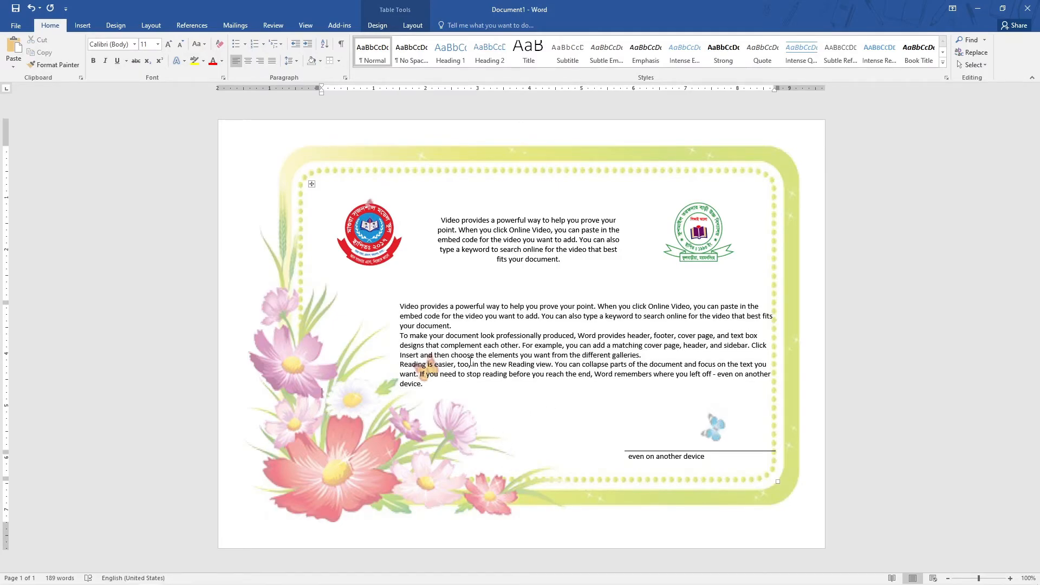
Try to indent the last two body paragraphs one more level, and undo the change
{"action": "left_click", "coordinate": [400, 336]}
{"action": "left_click_drag", "start_coordinate": [401, 355], "coordinate": [423, 384]}
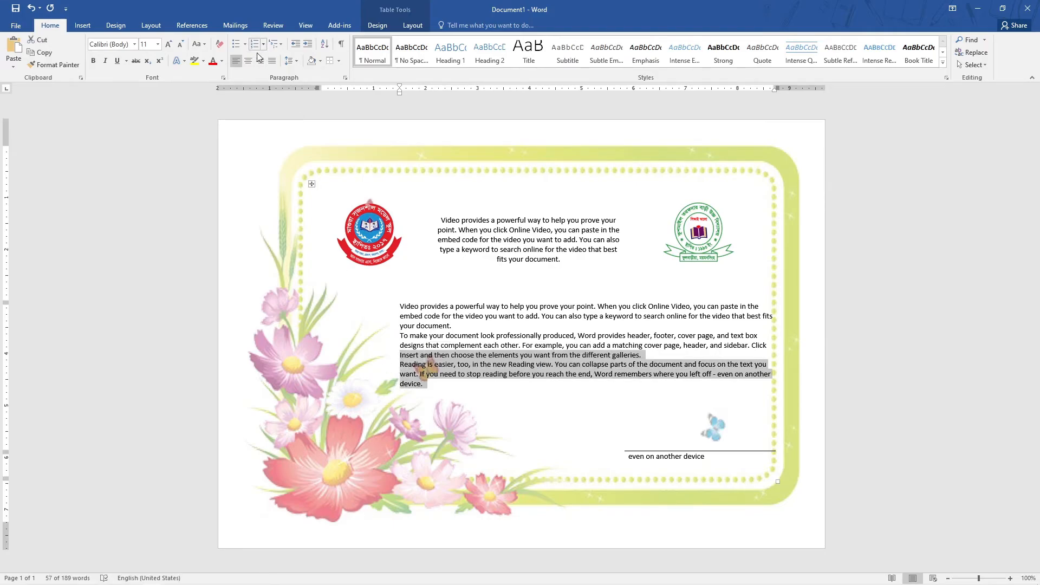
{"action": "left_click", "coordinate": [308, 45]}
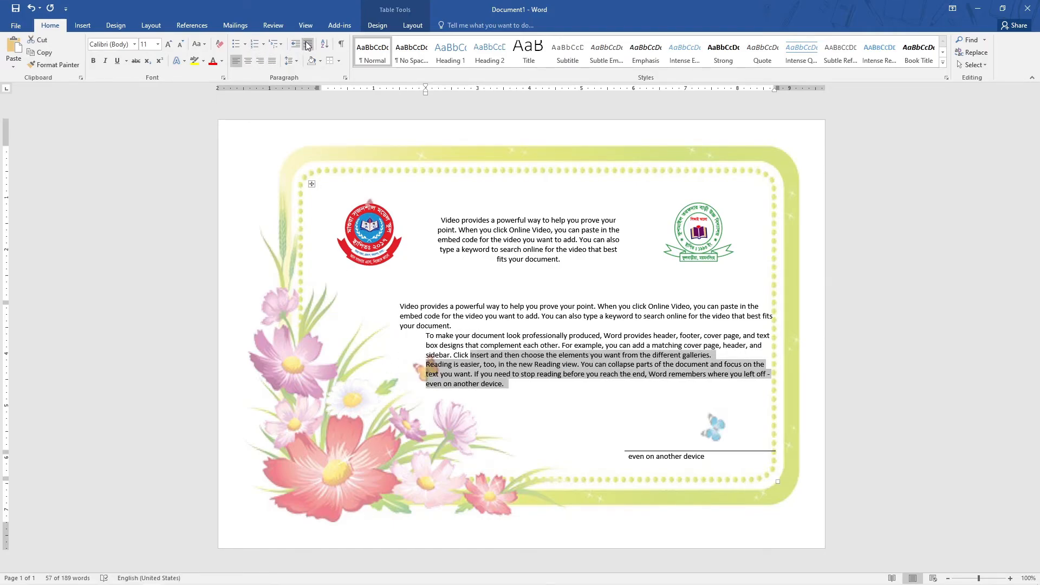
{"action": "key", "text": "ctrl+z"}
Try to indent the last two body paragraphs two more levels, and undo both increases
{"action": "left_click", "coordinate": [403, 356]}
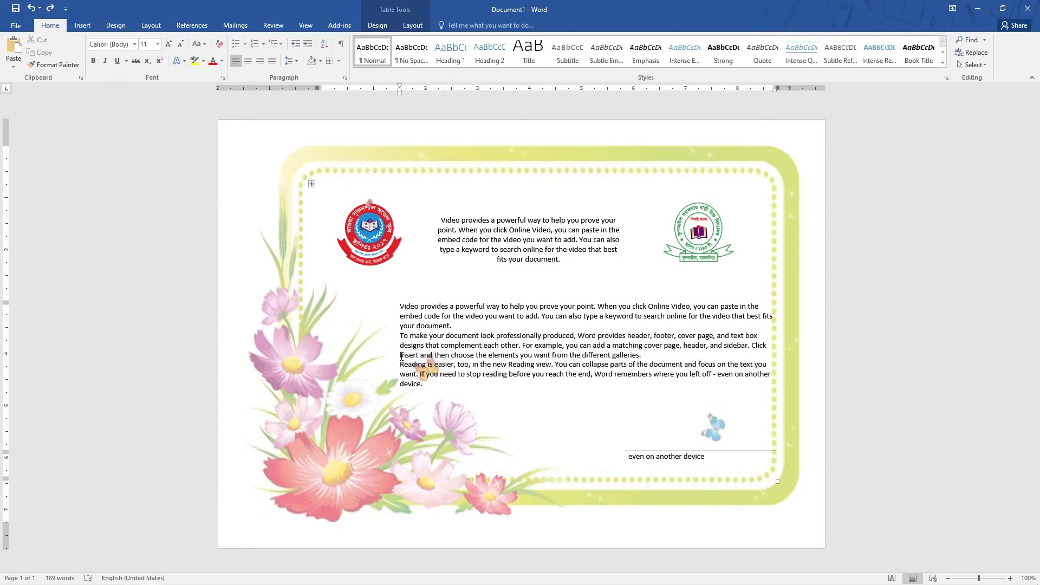
{"action": "left_click_drag", "start_coordinate": [402, 357], "coordinate": [426, 387]}
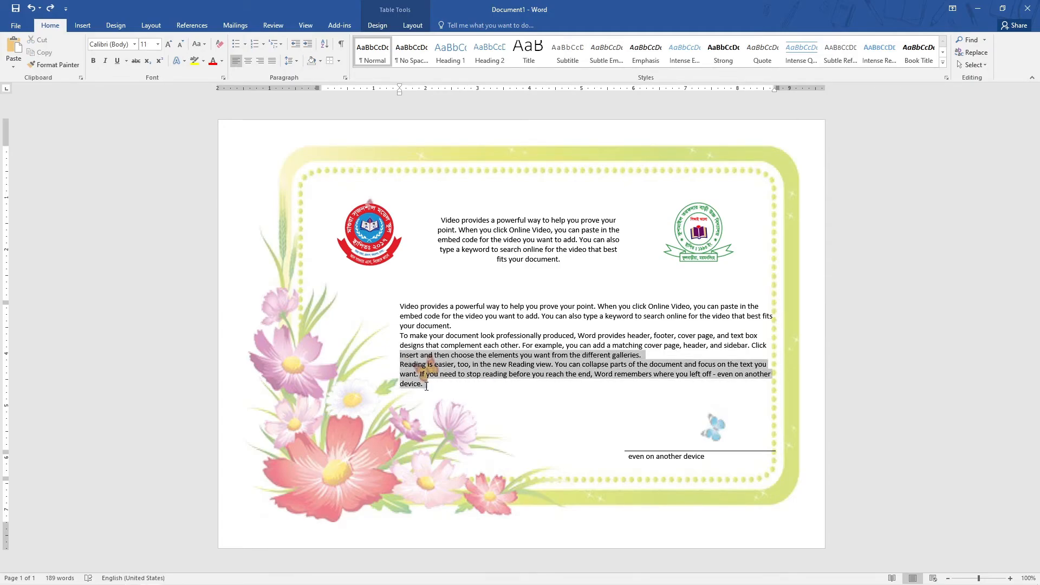
{"action": "left_click", "coordinate": [308, 45]}
{"action": "left_click", "coordinate": [308, 44]}
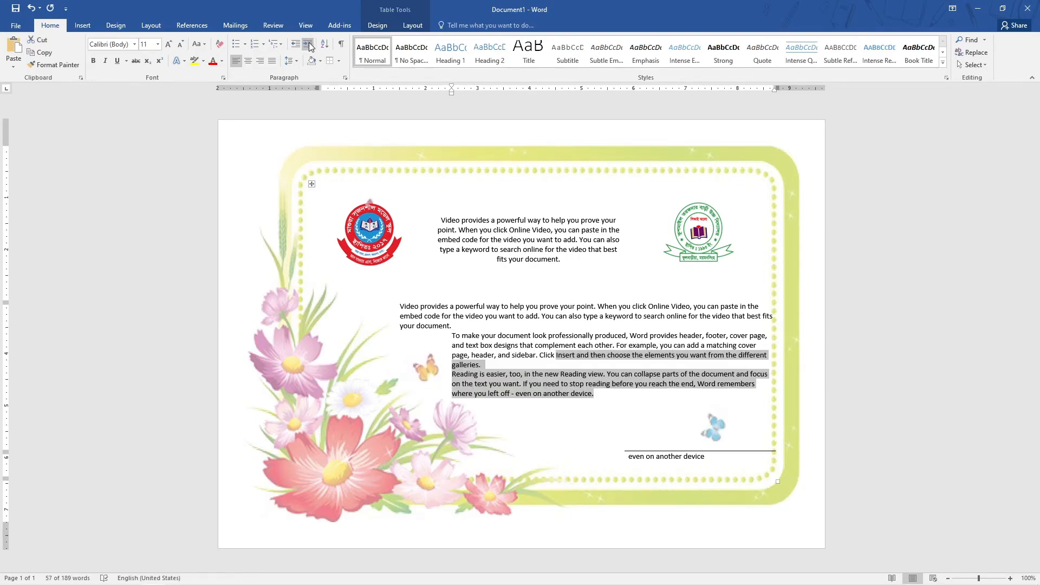
{"action": "key", "text": "ctrl+z"}
{"action": "key", "text": "ctrl+z"}
{"action": "left_click", "coordinate": [632, 367]}
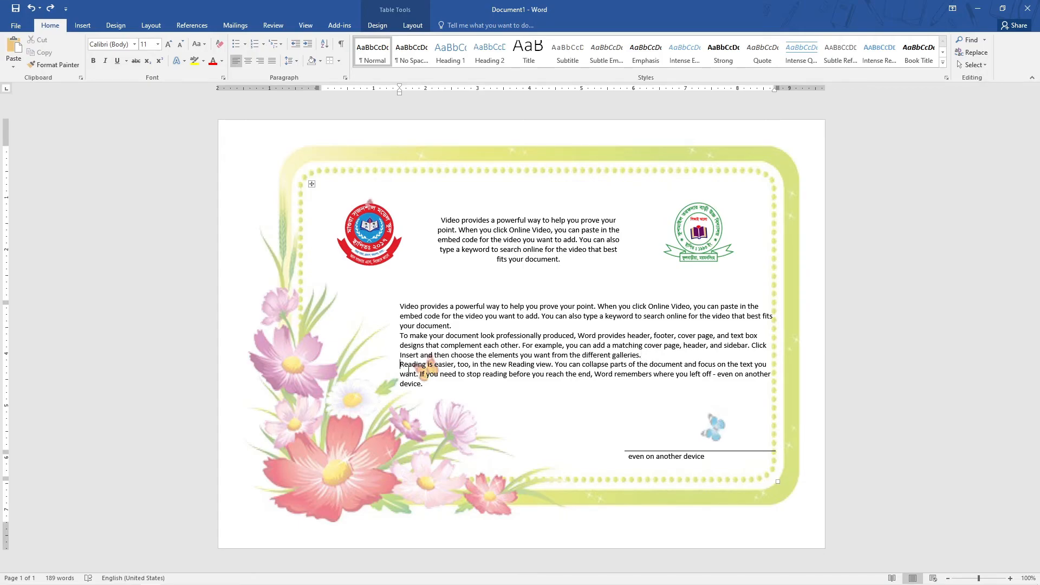
Indent only the last body paragraph, starting "Reading is easier", two more levels to a left indent of 2.5 inches
{"action": "left_click_drag", "start_coordinate": [406, 368], "coordinate": [425, 383]}
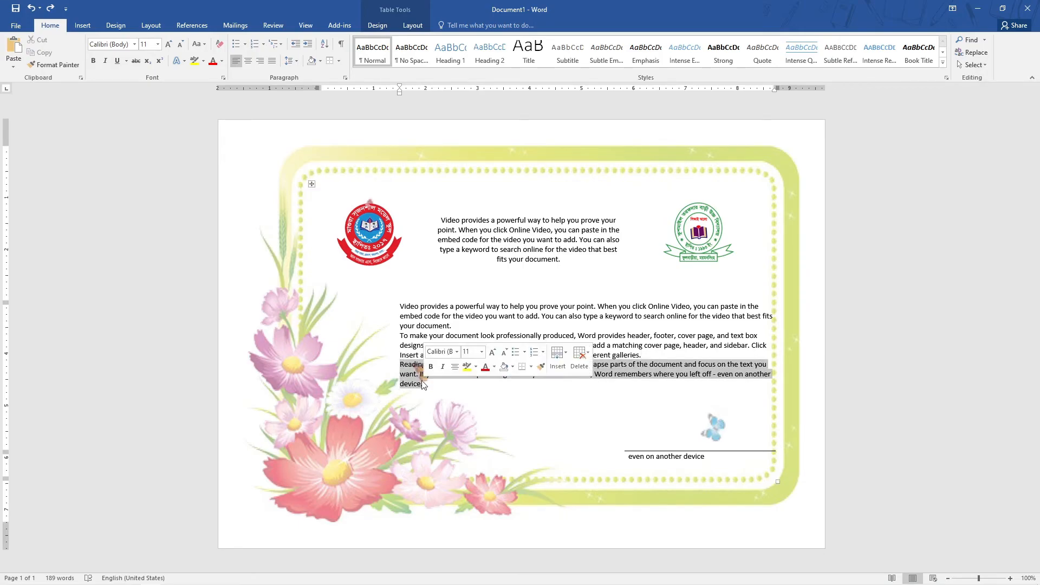
{"action": "left_click", "coordinate": [306, 50]}
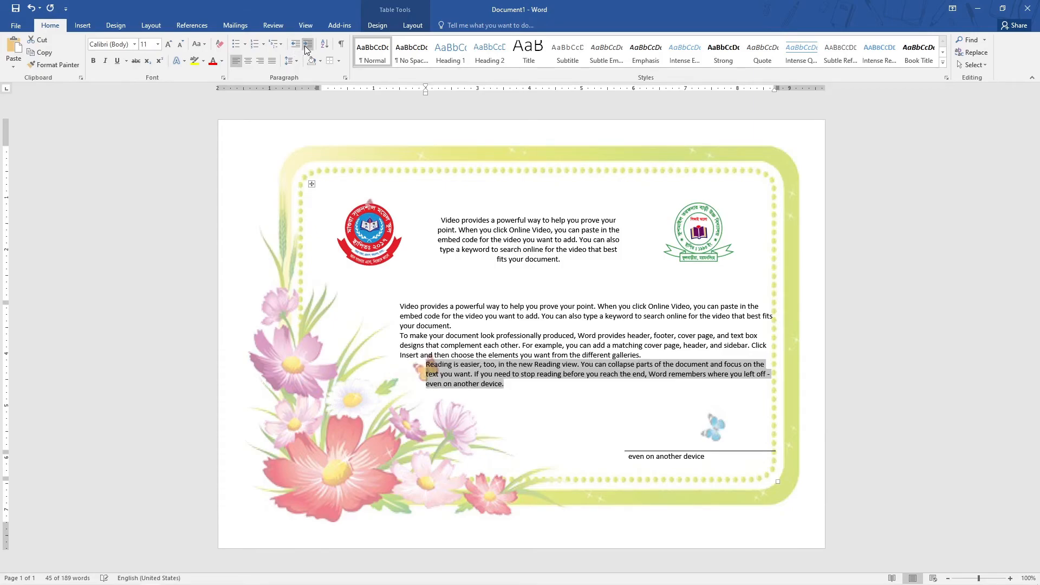
{"action": "left_click", "coordinate": [306, 50]}
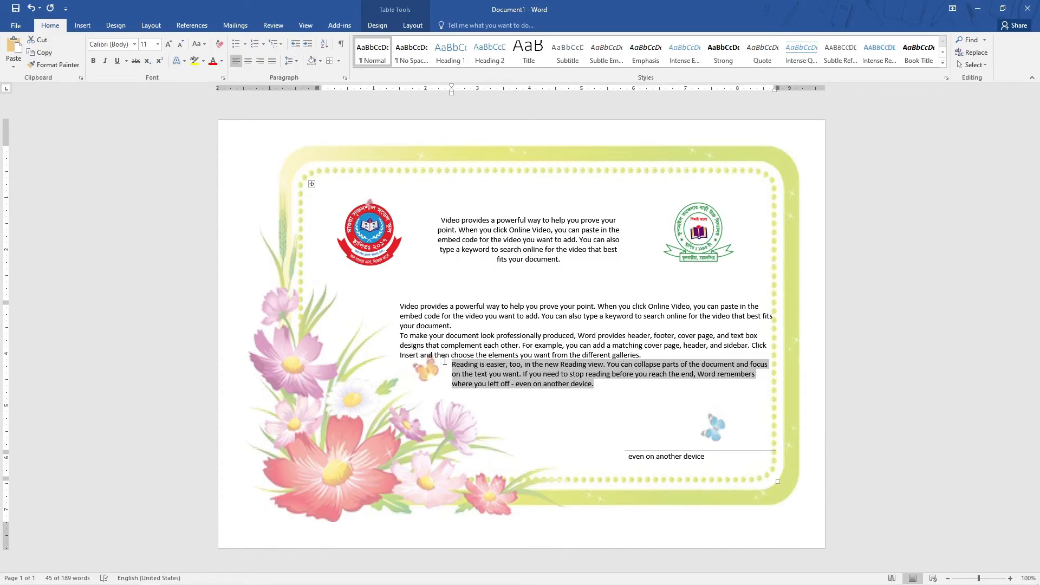
{"action": "left_click", "coordinate": [529, 389]}
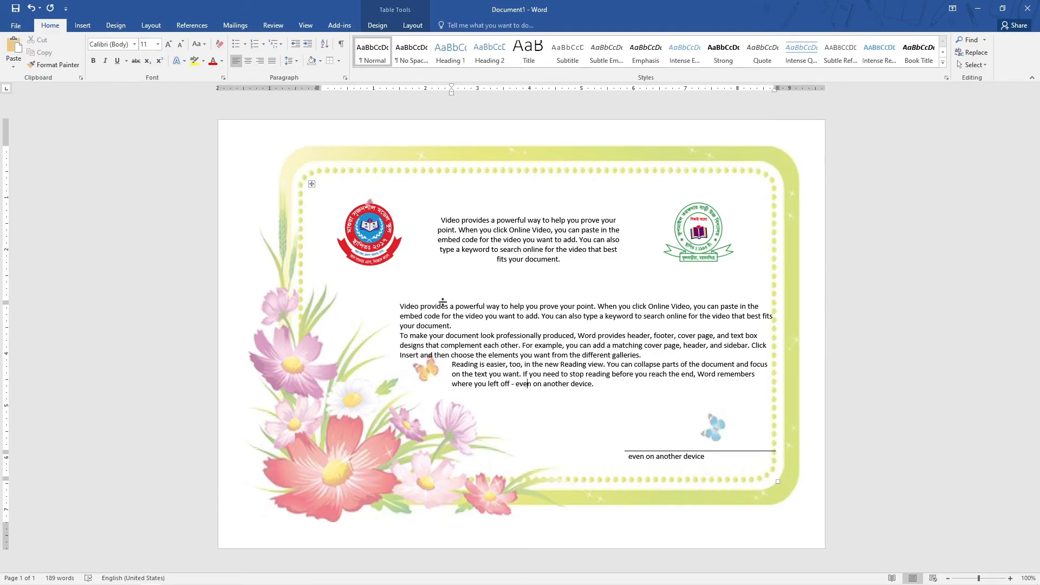
Shorten the table row holding the logos slightly, check the whole page in the print preview, and return to the document
{"action": "left_click_drag", "start_coordinate": [442, 299], "coordinate": [442, 293]}
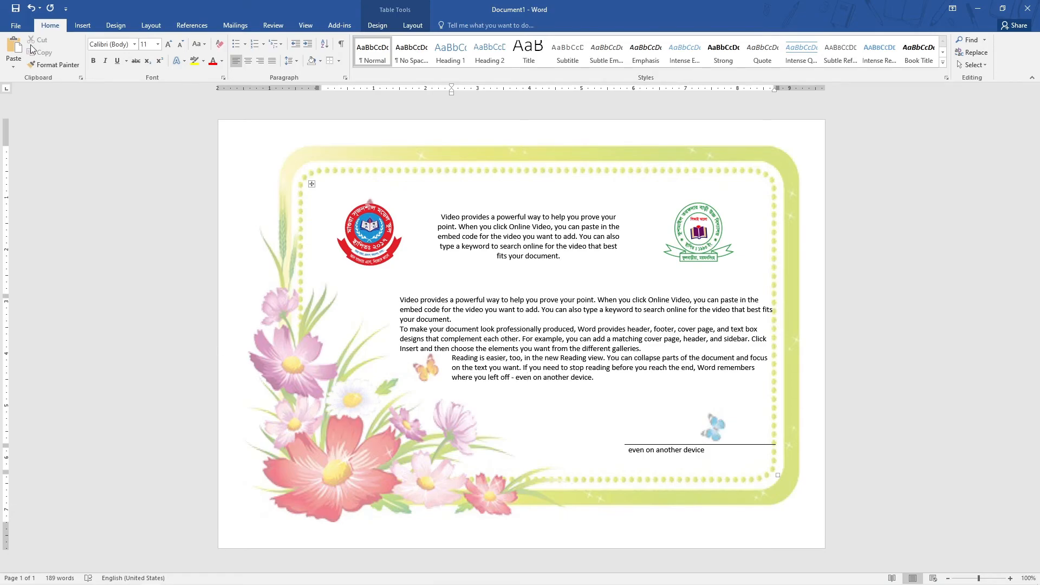
{"action": "left_click", "coordinate": [16, 25]}
{"action": "left_click", "coordinate": [30, 159]}
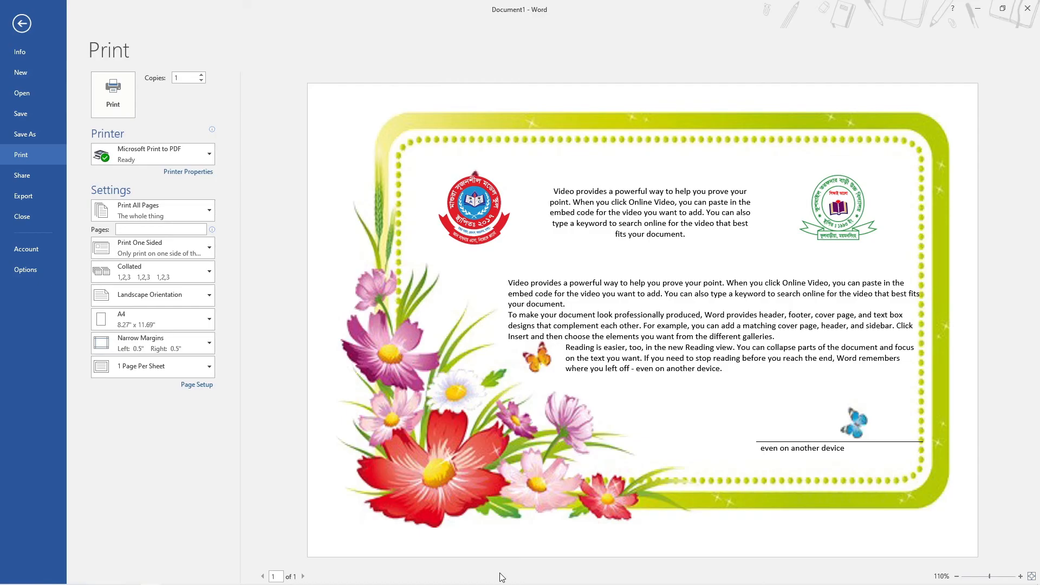
{"action": "left_click", "coordinate": [22, 23]}
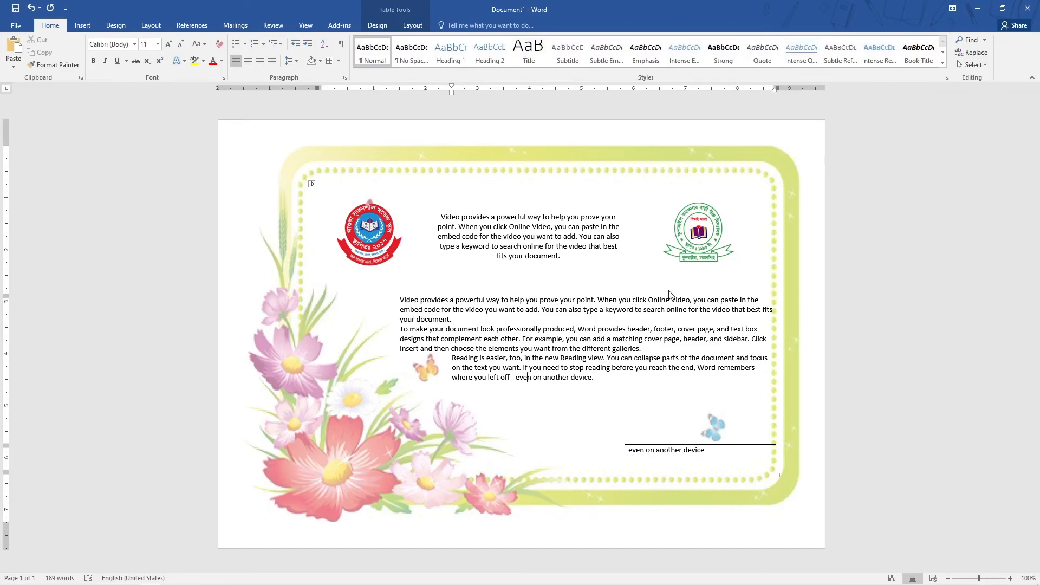